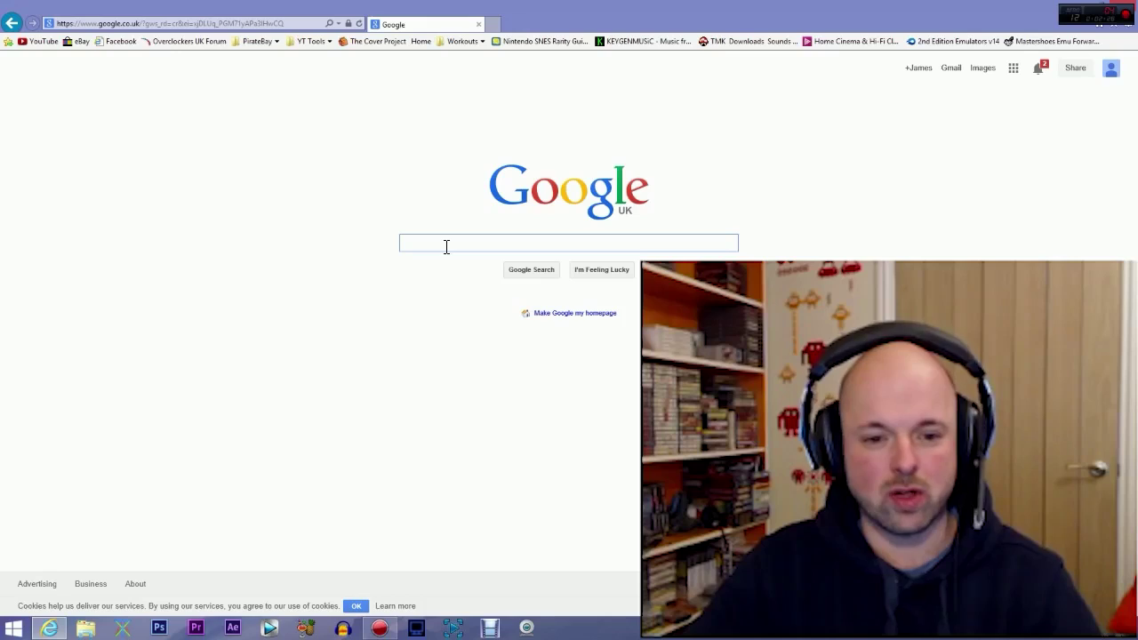
# Step: Search Google for handbrake, open the handbrake.fr site, then show the desktop
pyautogui.write('handbr')
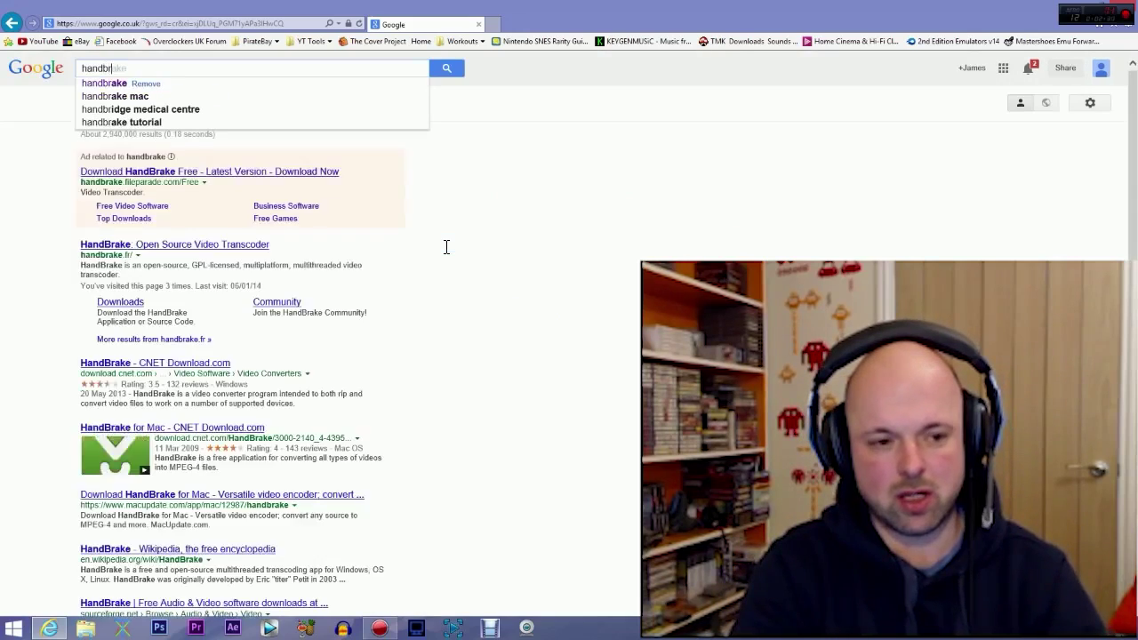
pyautogui.write('ake')
pyautogui.press('Return')
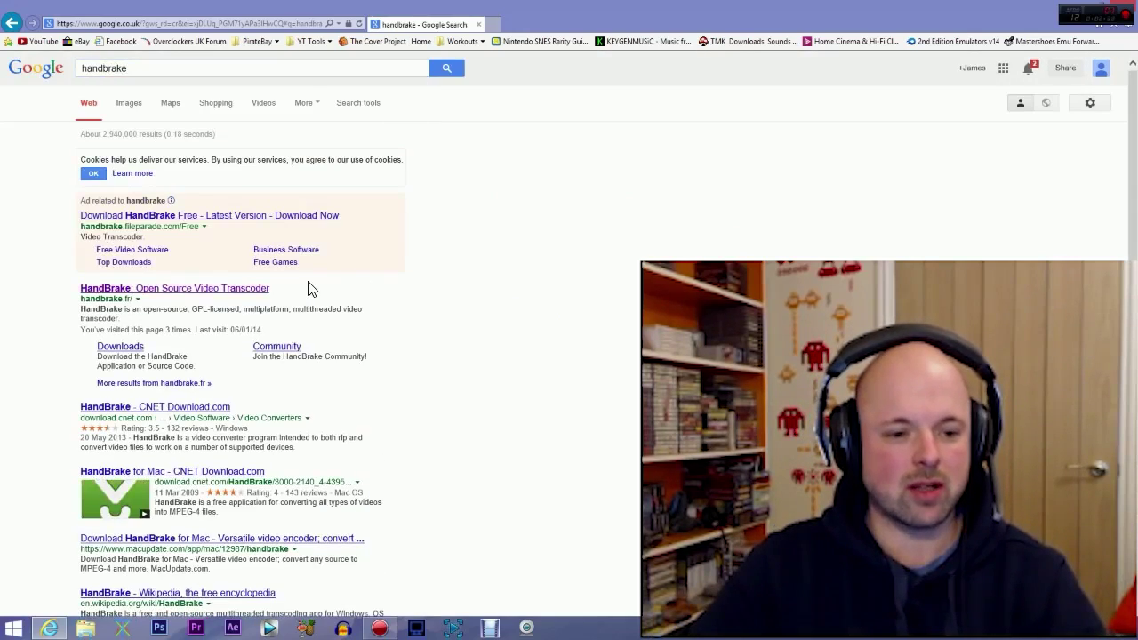
pyautogui.click(223, 289)
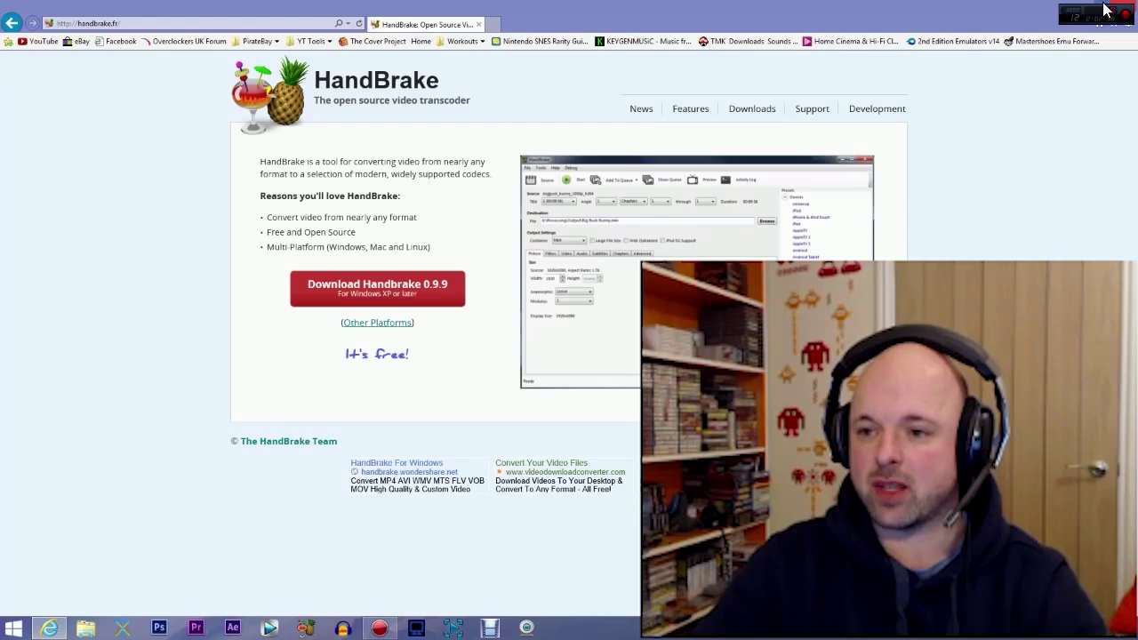
pyautogui.press('super+d')
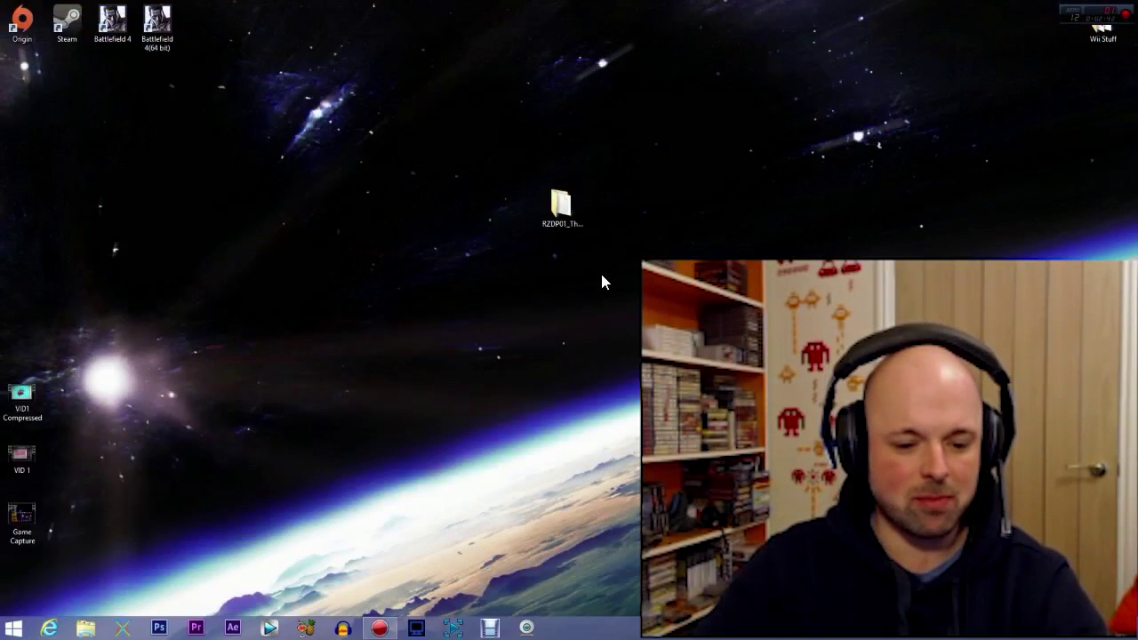
# Step: Launch HandBrake from the taskbar and select the VID 1 video on the desktop
pyautogui.click(306, 628)
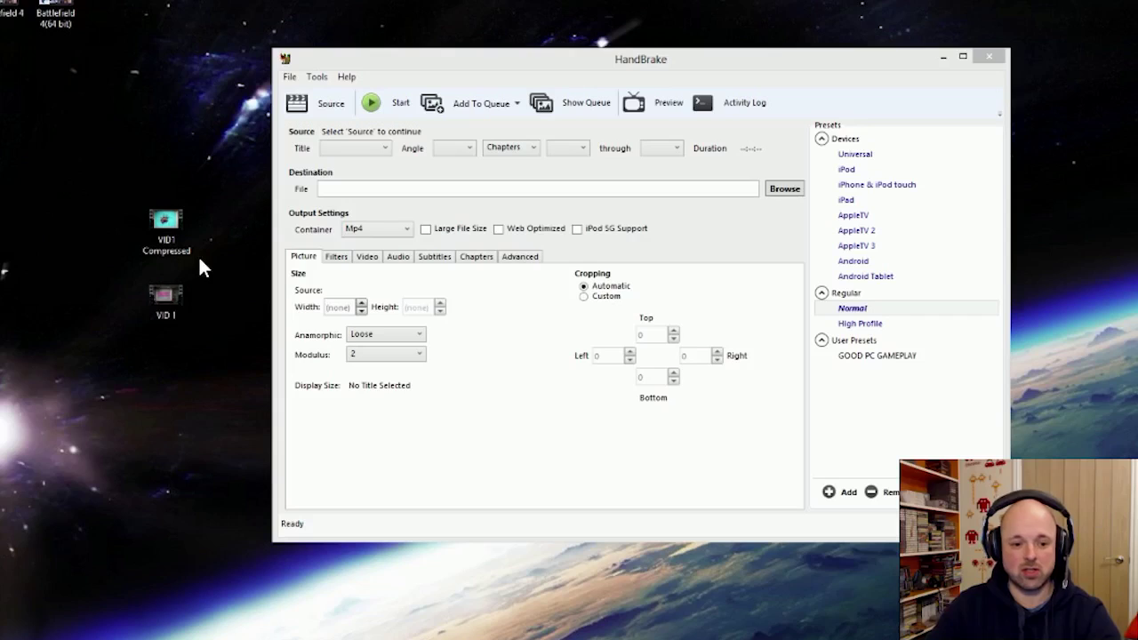
pyautogui.click(177, 281)
pyautogui.rightClick(176, 290)
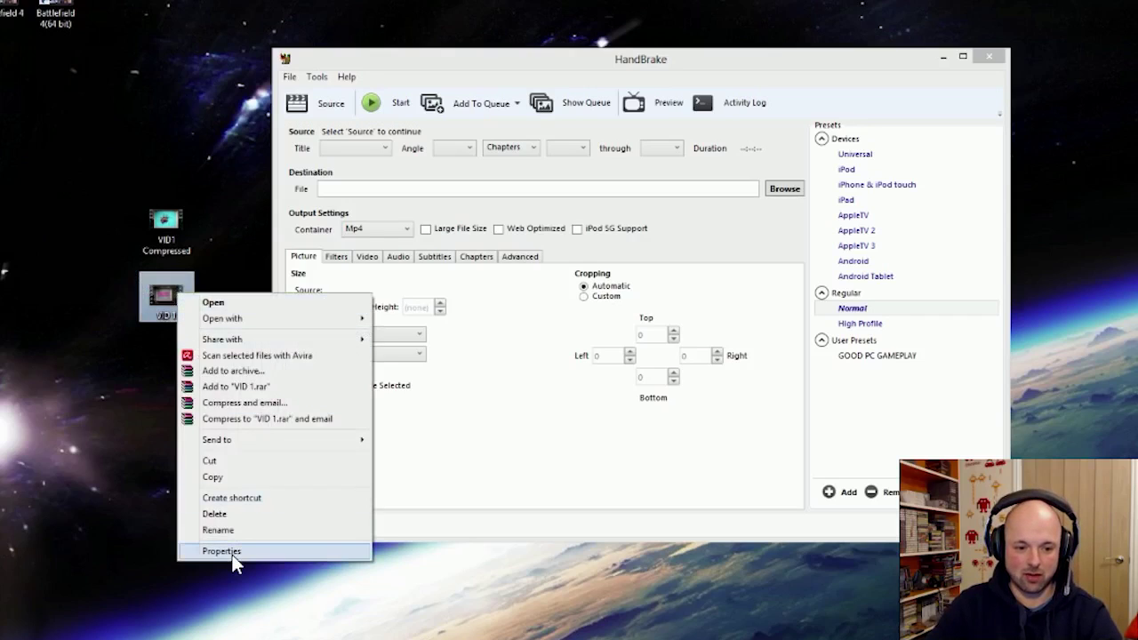
pyautogui.click(232, 547)
pyautogui.moveTo(301, 302); pyautogui.dragTo(343, 185)
pyautogui.click(340, 184)
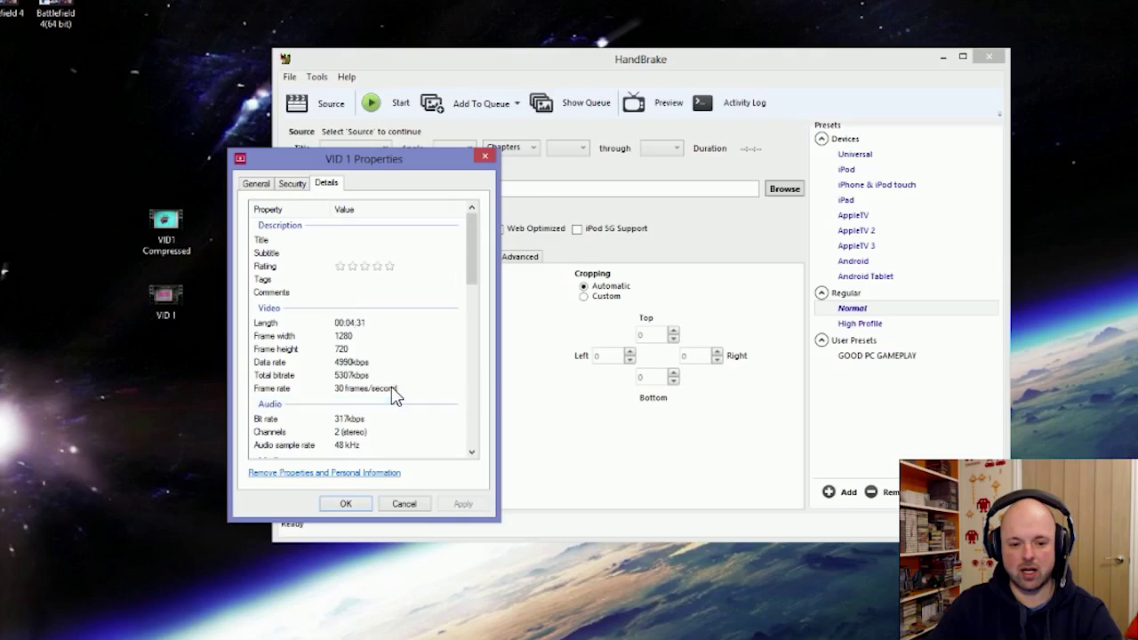
pyautogui.click(254, 184)
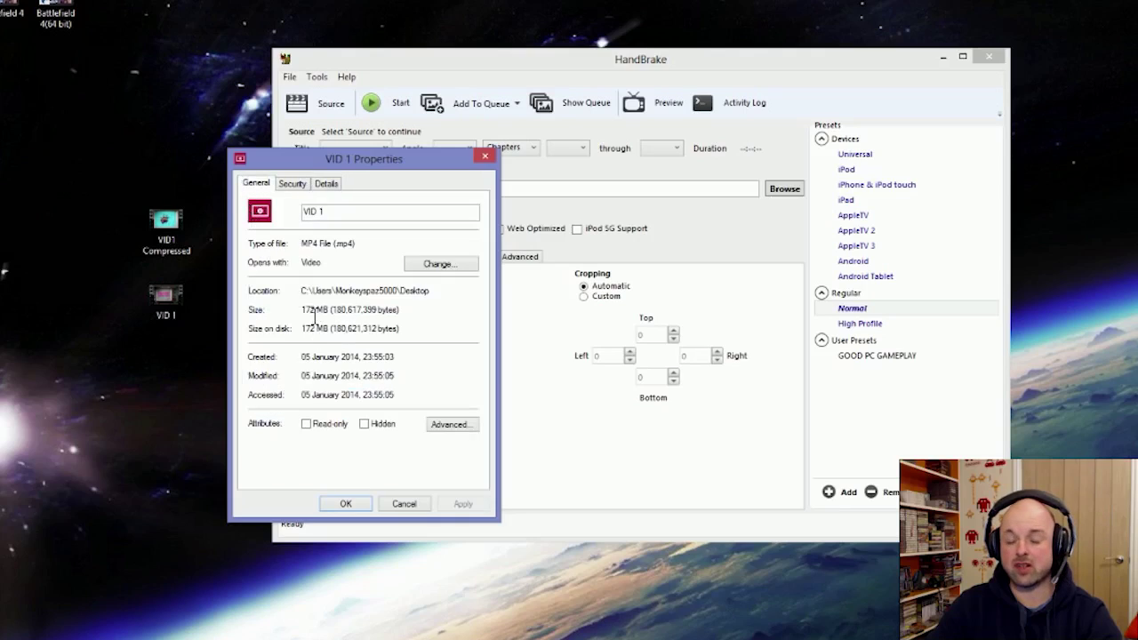
pyautogui.click(402, 504)
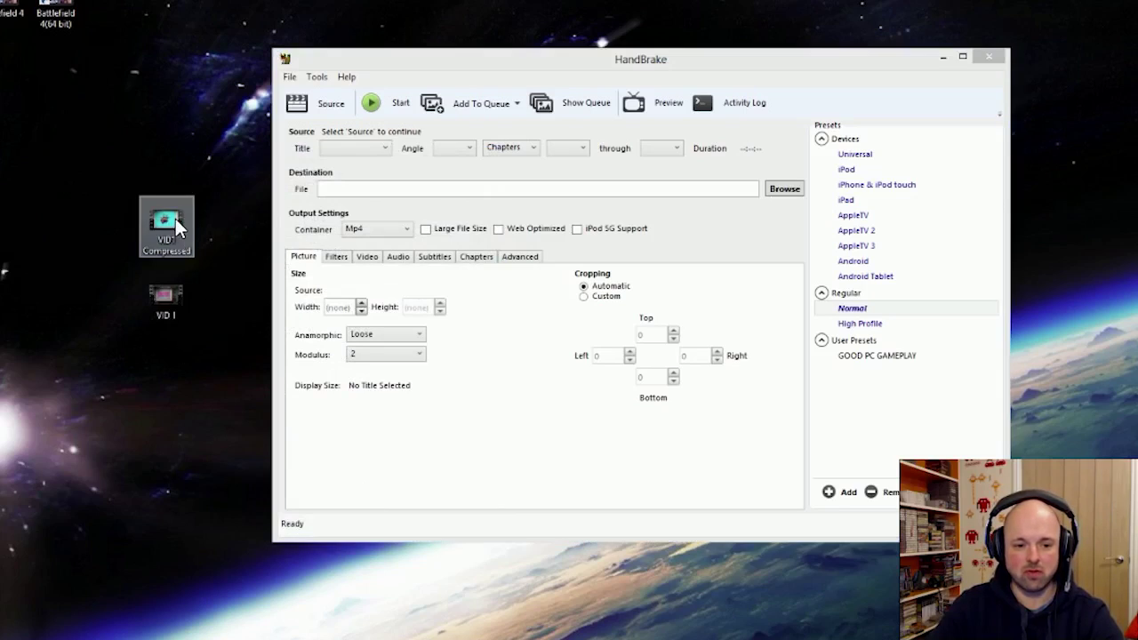
pyautogui.rightClick(175, 218)
pyautogui.click(233, 480)
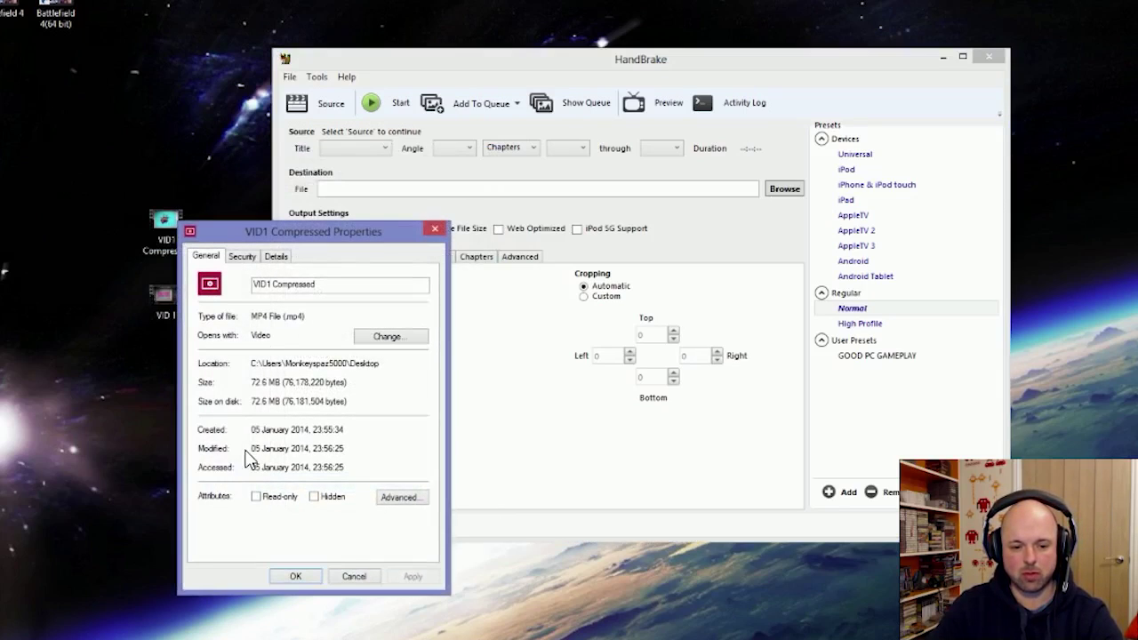
pyautogui.click(276, 256)
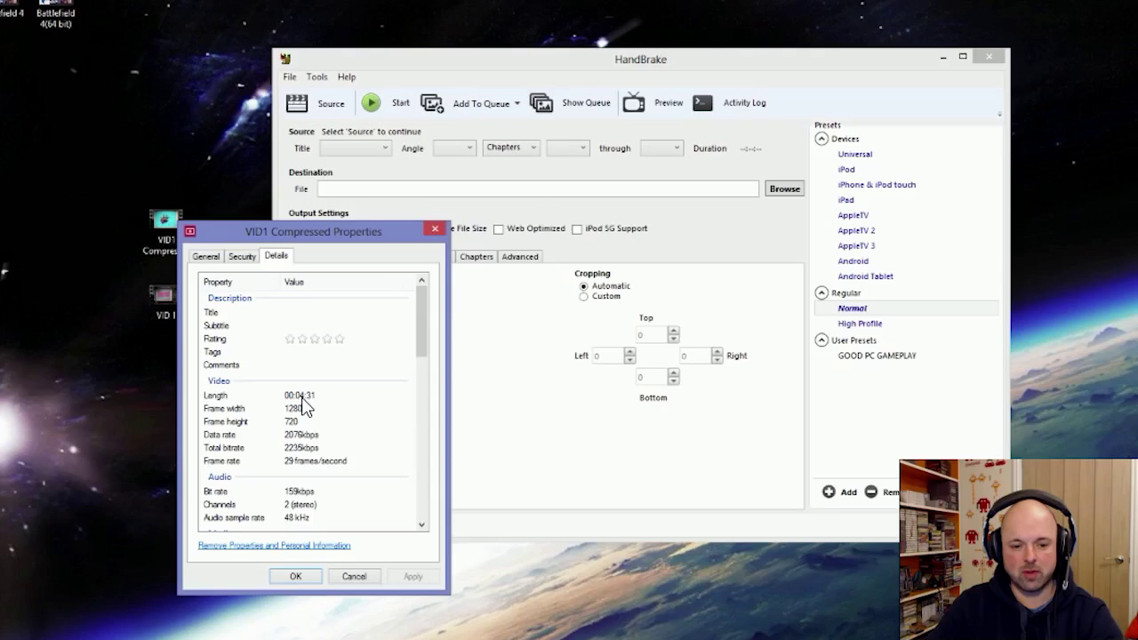
pyautogui.click(205, 256)
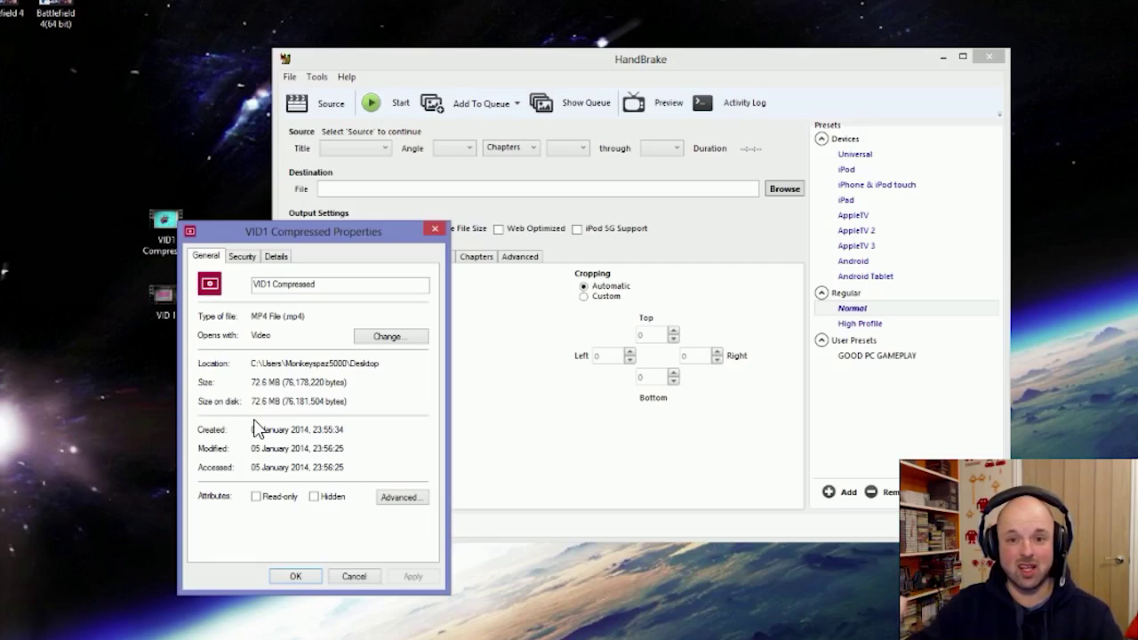
pyautogui.click(351, 577)
pyautogui.moveTo(393, 62); pyautogui.dragTo(356, 70)
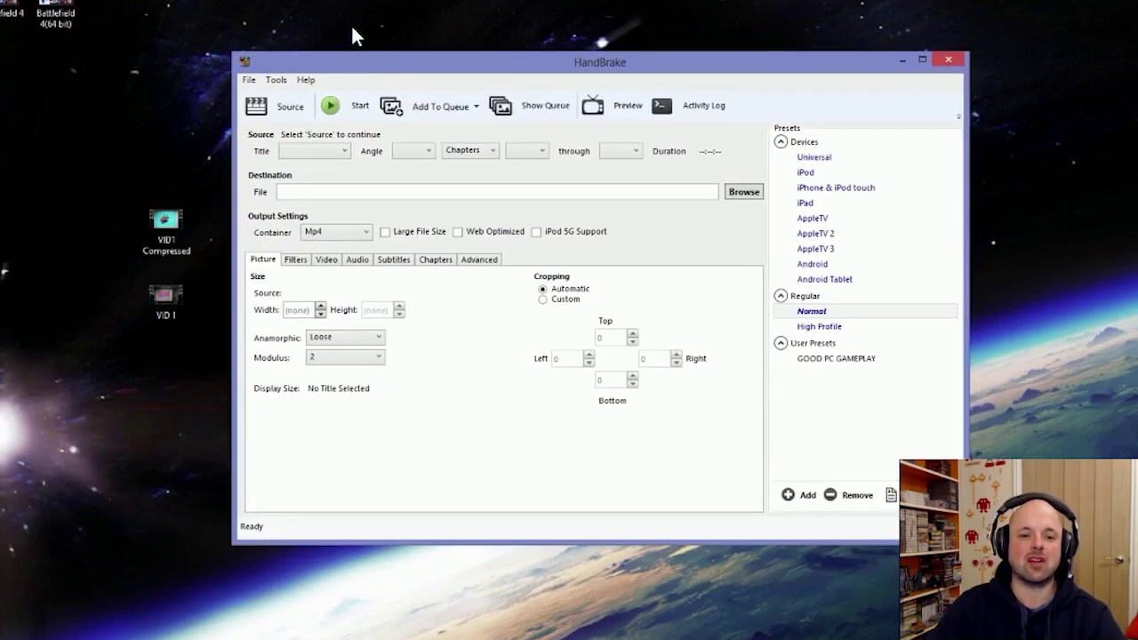
# Step: Move the VID files aside, then check Game Capture's size and Details in its Properties
pyautogui.click(351, 27)
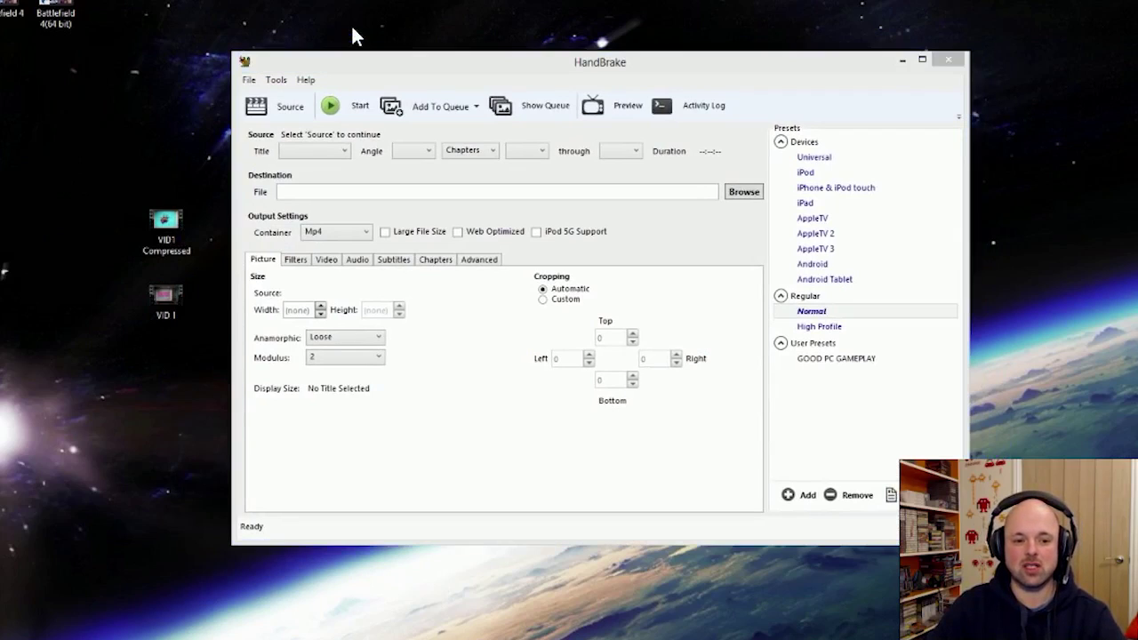
pyautogui.moveTo(85, 155); pyautogui.dragTo(28, 210)
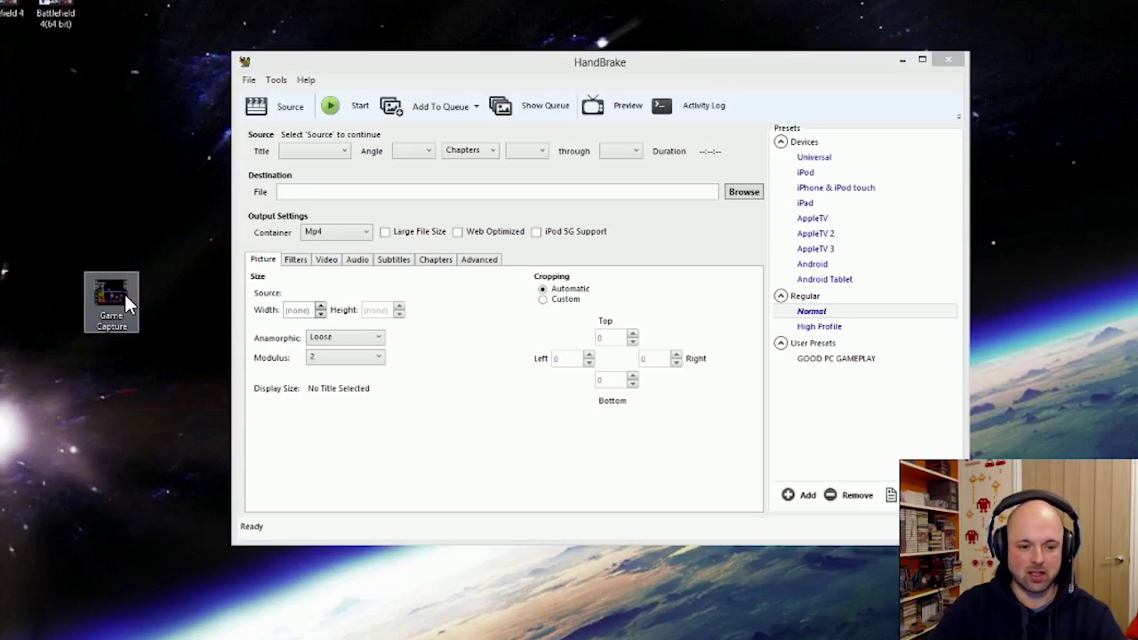
pyautogui.rightClick(101, 298)
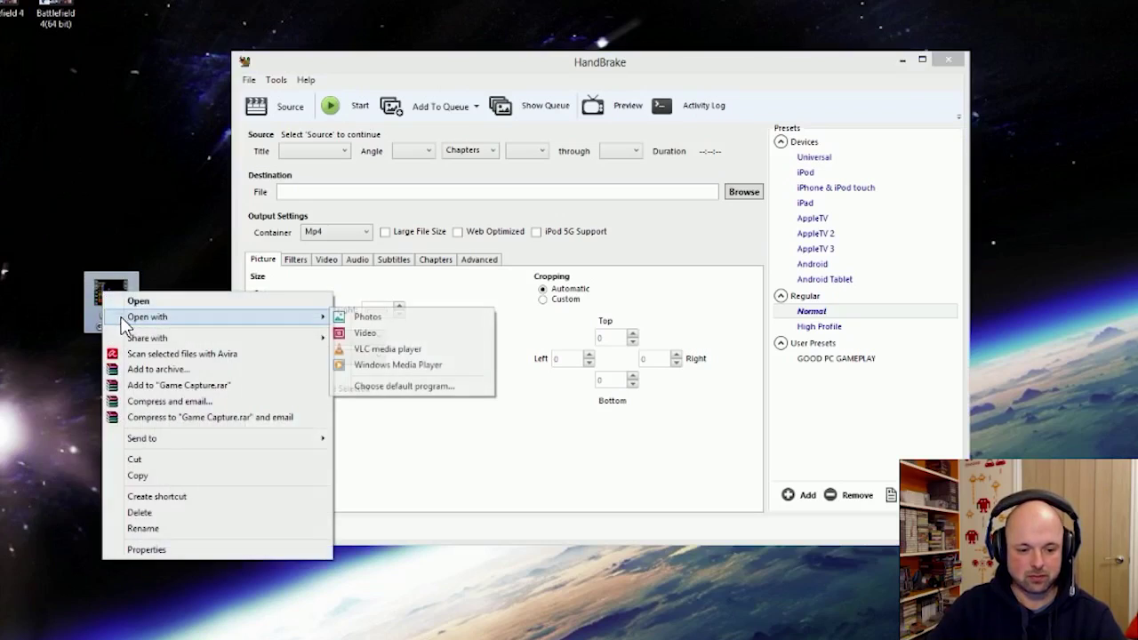
pyautogui.click(158, 551)
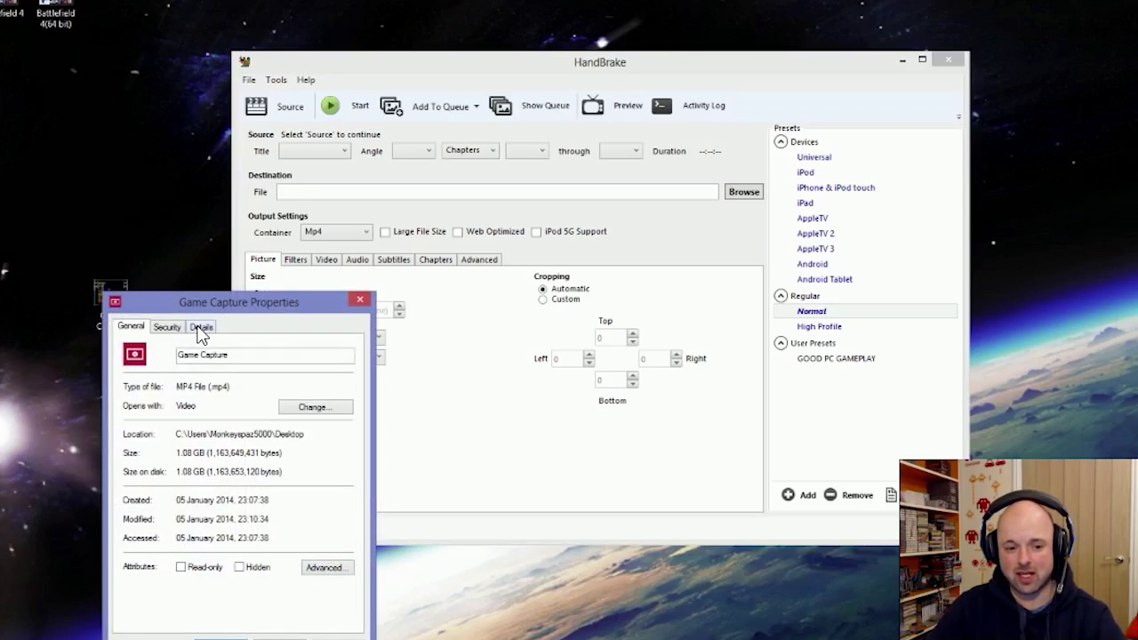
pyautogui.click(201, 328)
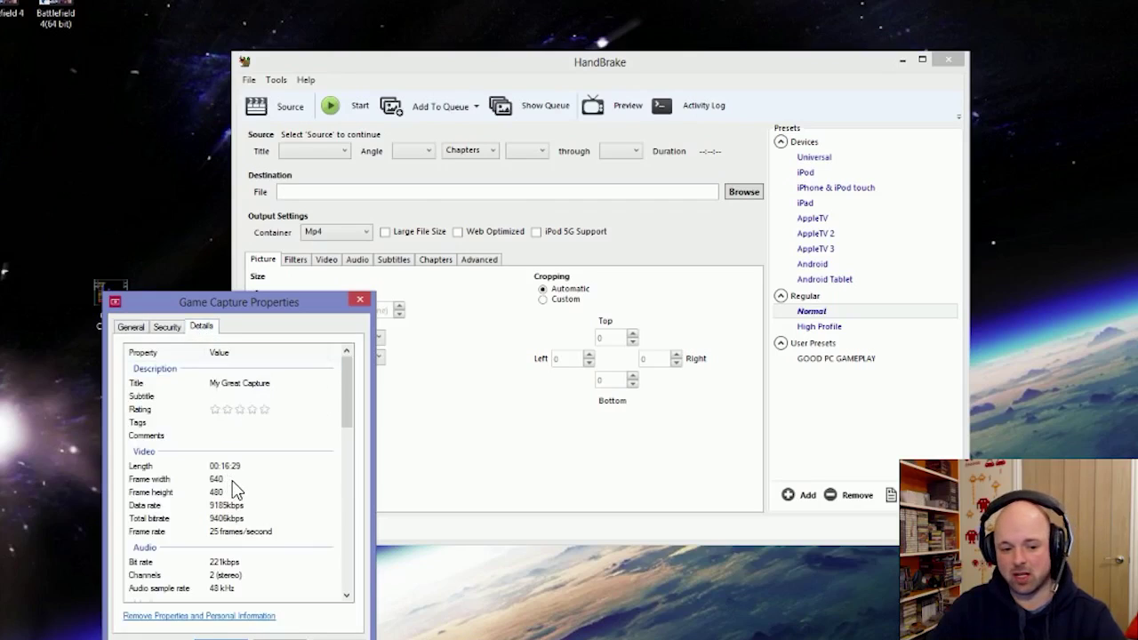
pyautogui.press('Escape')
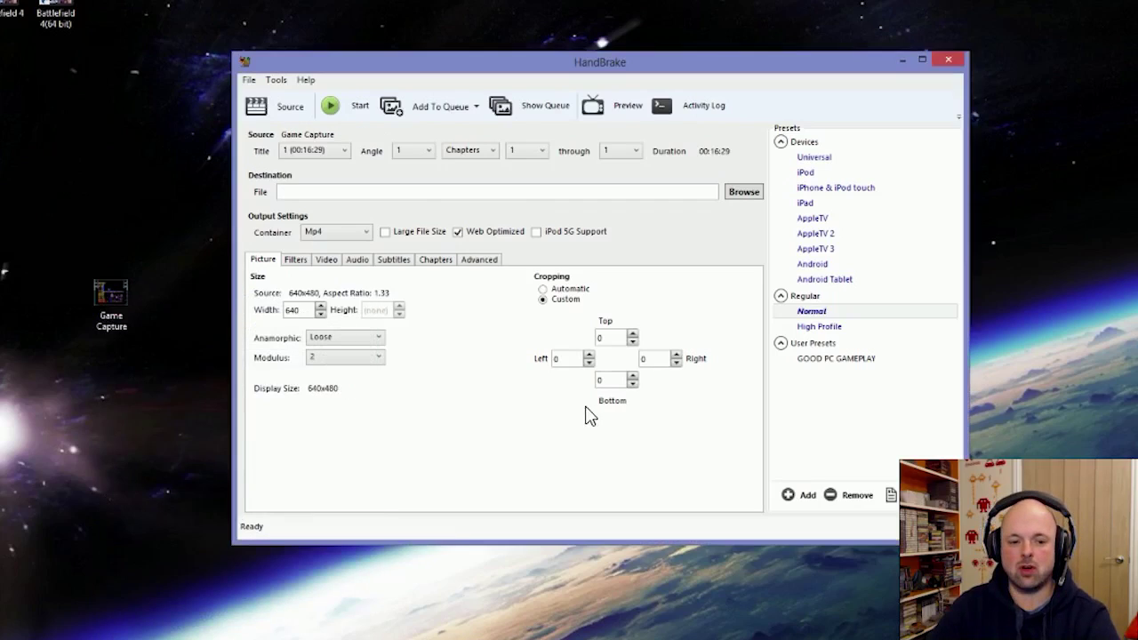
# Step: Load Game Capture as the source and set custom cropping with right and bottom at 0
pyautogui.moveTo(92, 302); pyautogui.dragTo(490, 374)
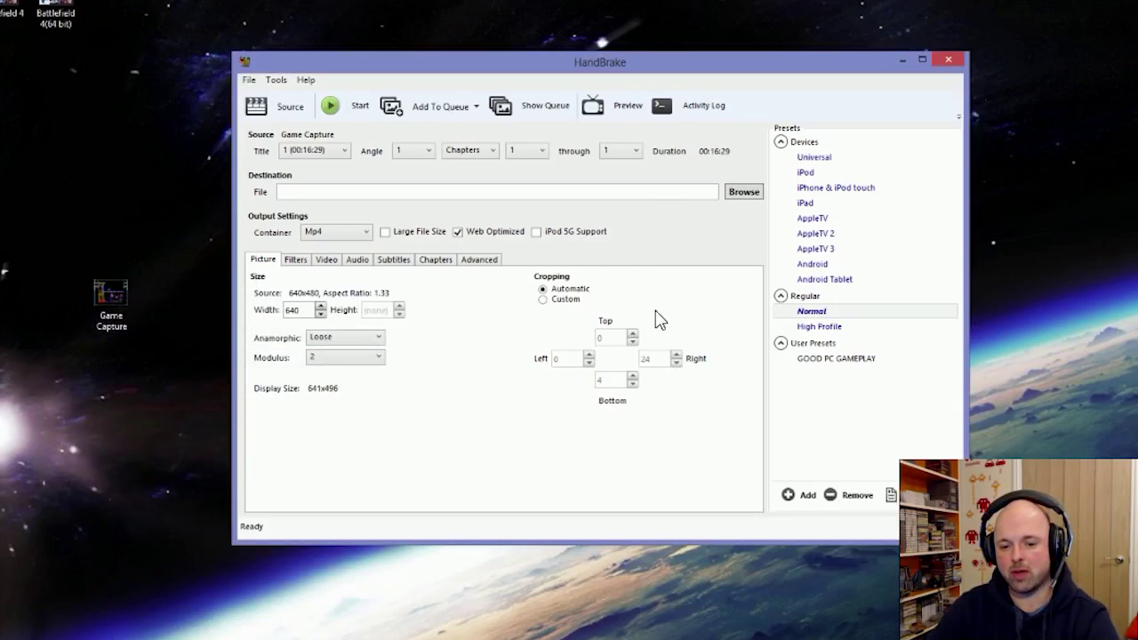
pyautogui.click(542, 299)
pyautogui.doubleClick(660, 359)
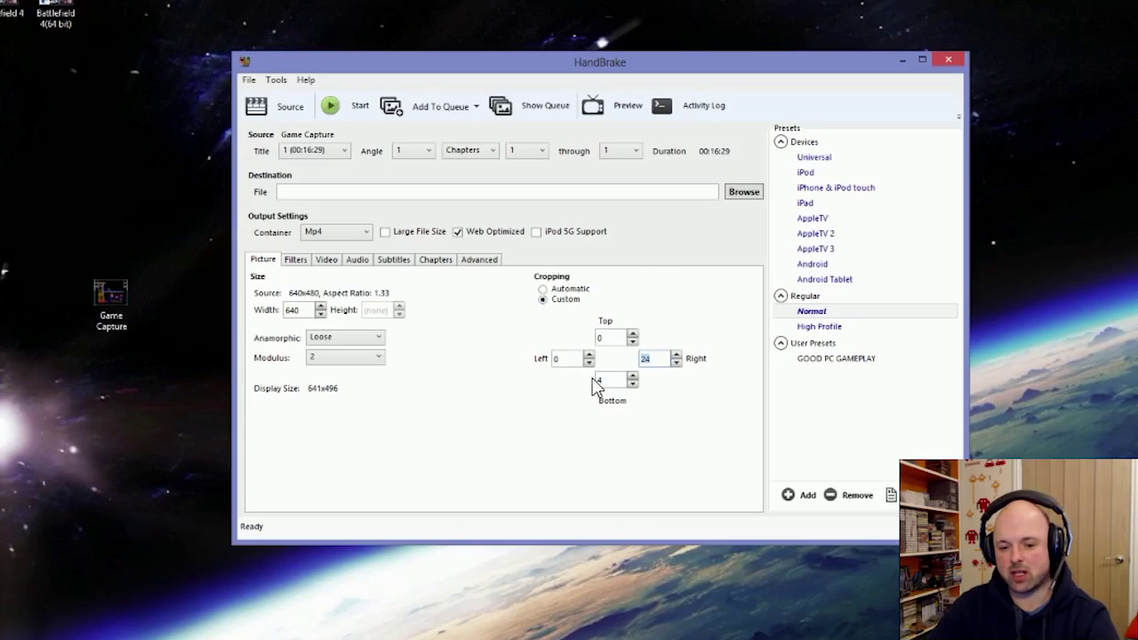
pyautogui.write('0')
pyautogui.doubleClick(613, 380)
pyautogui.write('0')
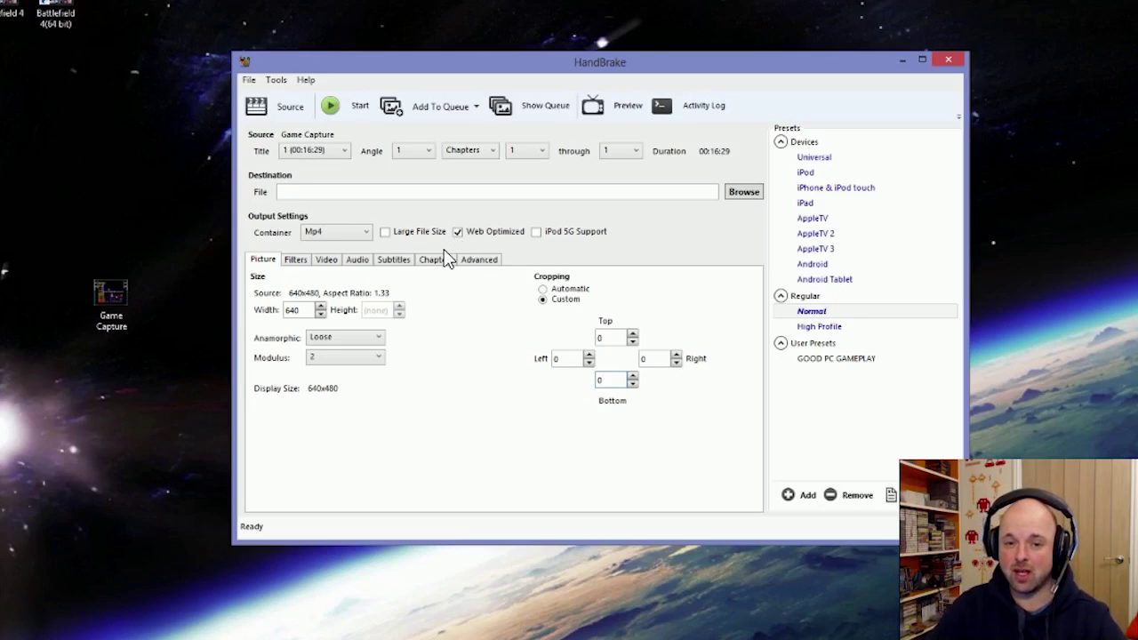
pyautogui.click(753, 194)
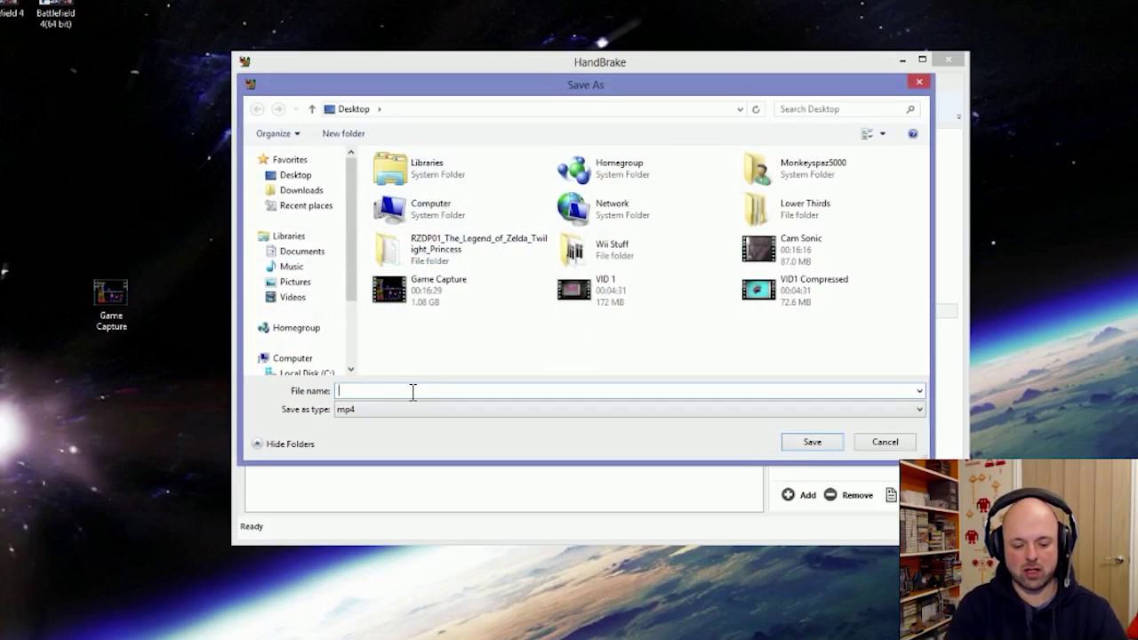
# Step: Save the output as 'Game Capture Compressed' on the Desktop
pyautogui.write('Game ')
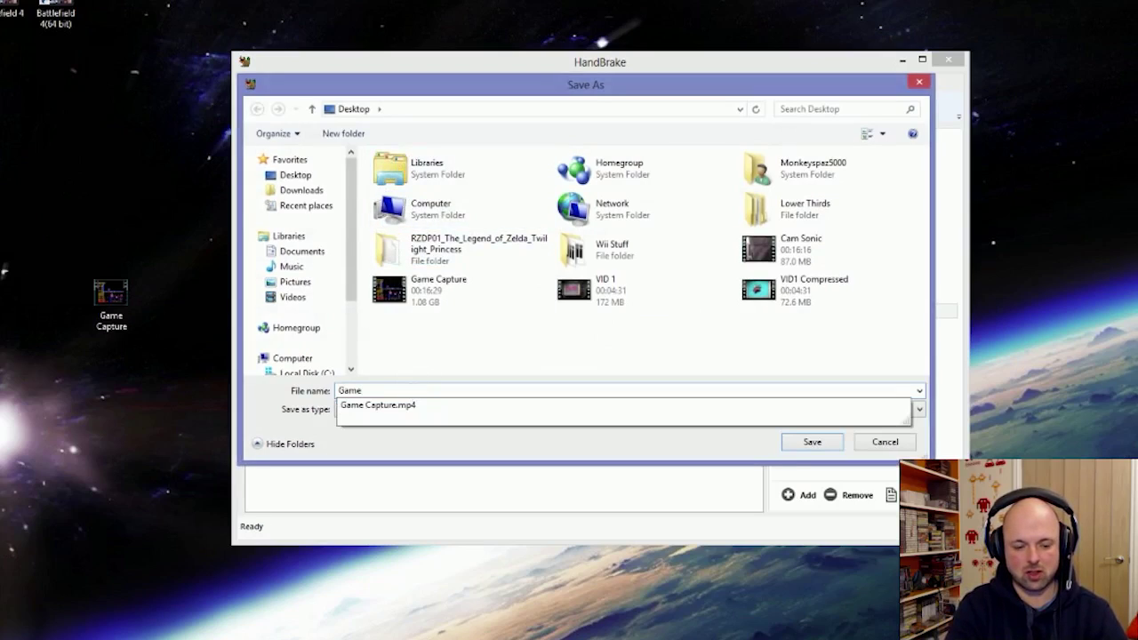
pyautogui.write('Capture')
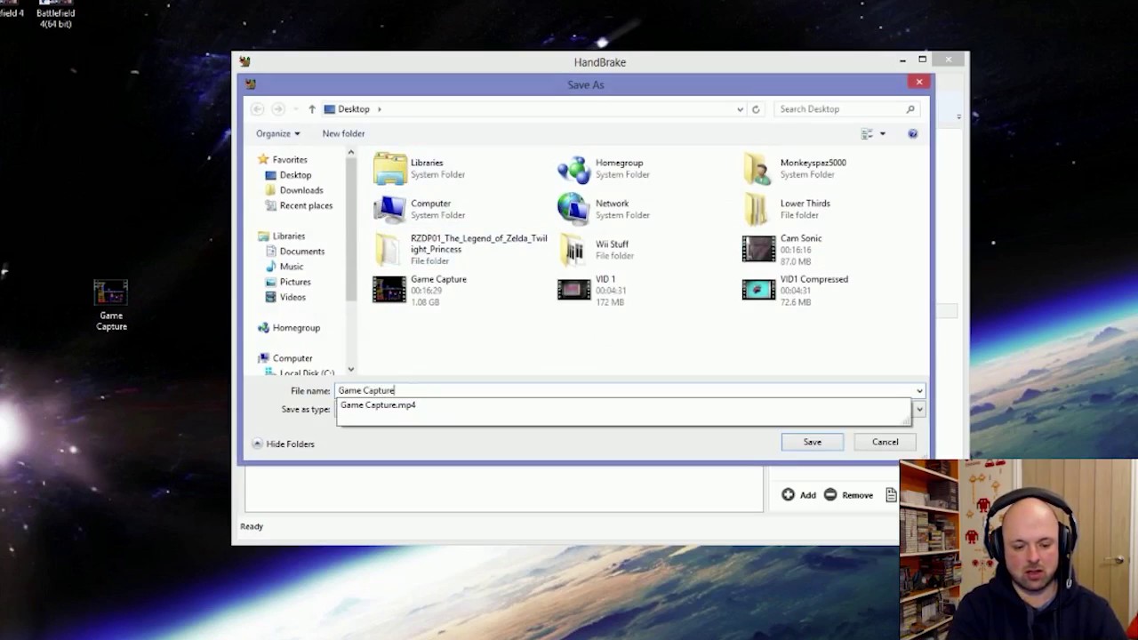
pyautogui.write(' Compre')
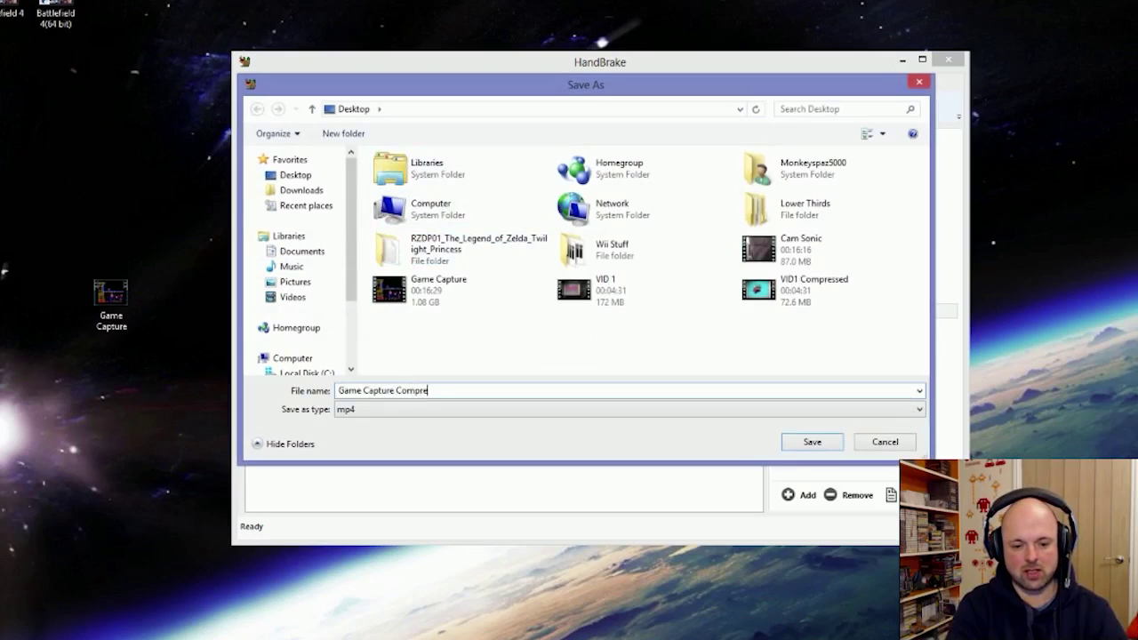
pyautogui.write('ssed')
pyautogui.click(791, 442)
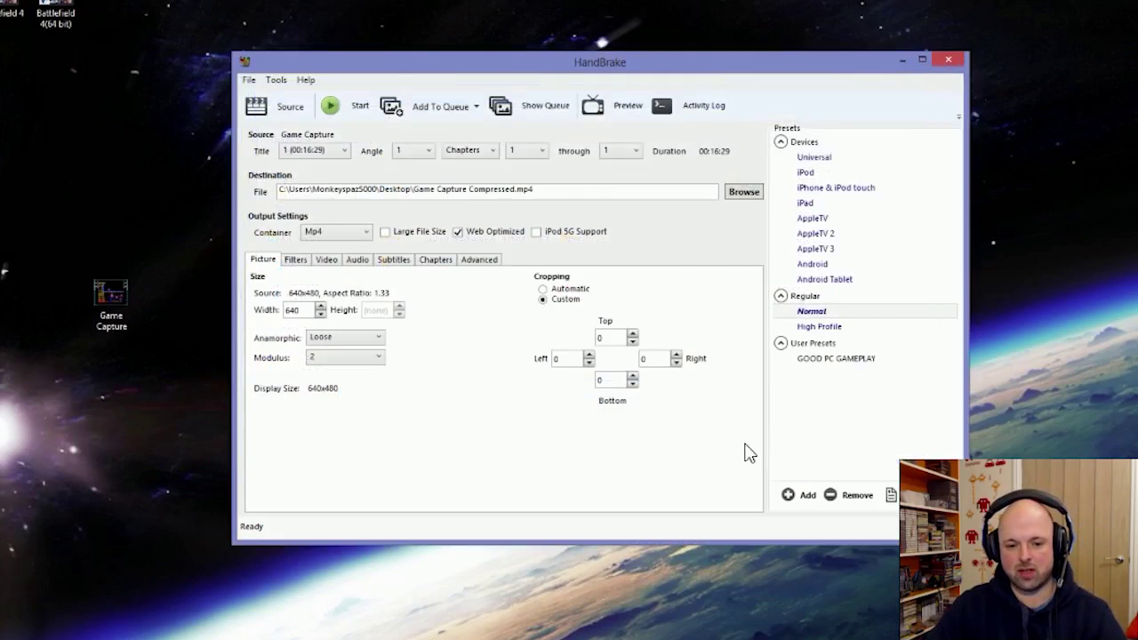
# Step: Encode Game Capture until the queue finishes, then move HandBrake aside to uncover the desktop
pyautogui.click(355, 107)
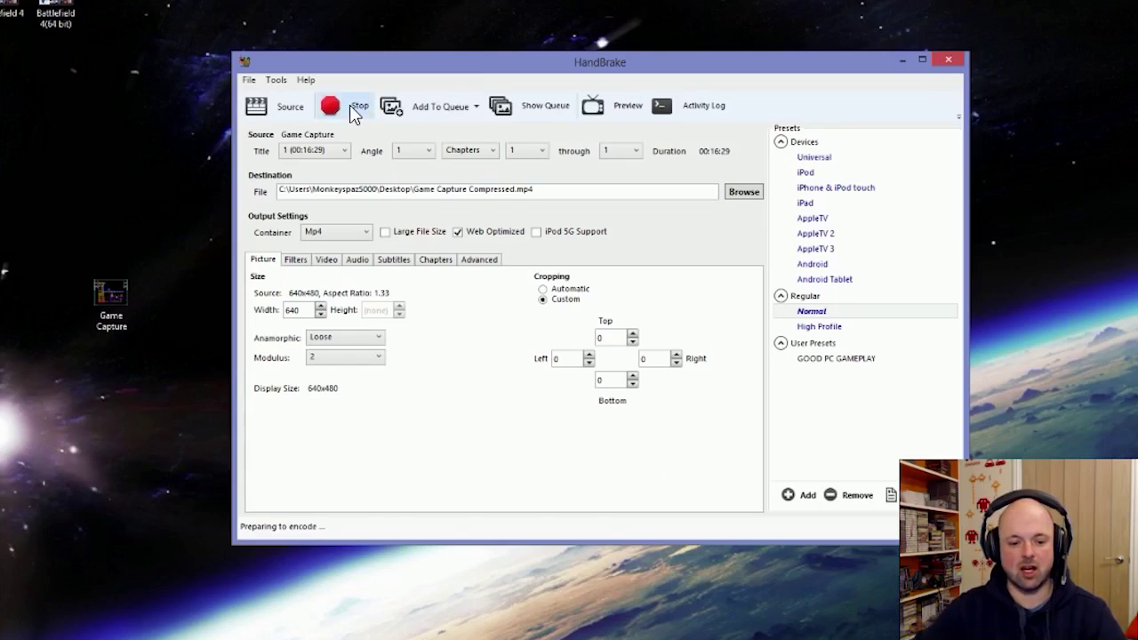
pyautogui.click(354, 107)
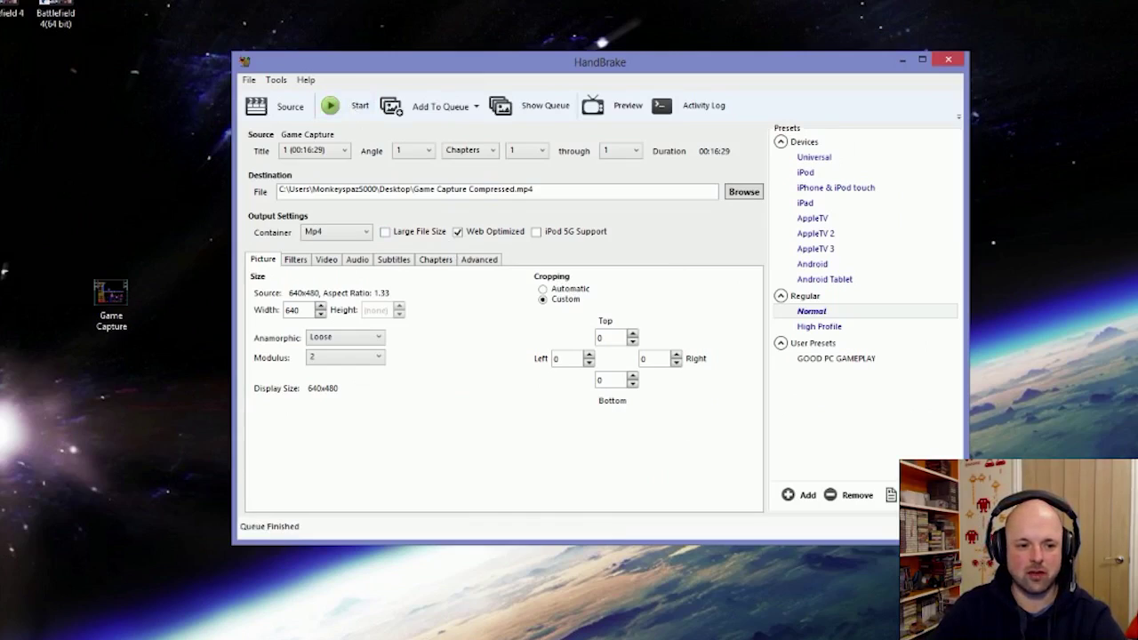
pyautogui.moveTo(110, 318); pyautogui.dragTo(111, 224)
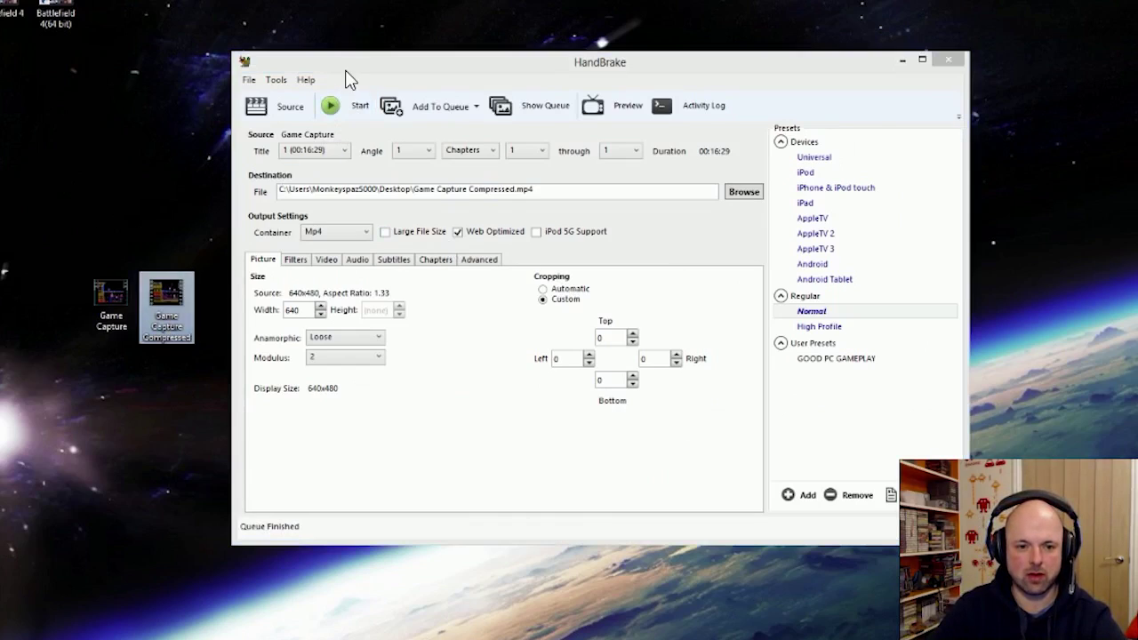
pyautogui.moveTo(346, 68); pyautogui.dragTo(452, 66)
# Step: Check the original Game Capture file's size (1.08 GB) in its Properties
pyautogui.click(115, 325)
pyautogui.rightClick(115, 327)
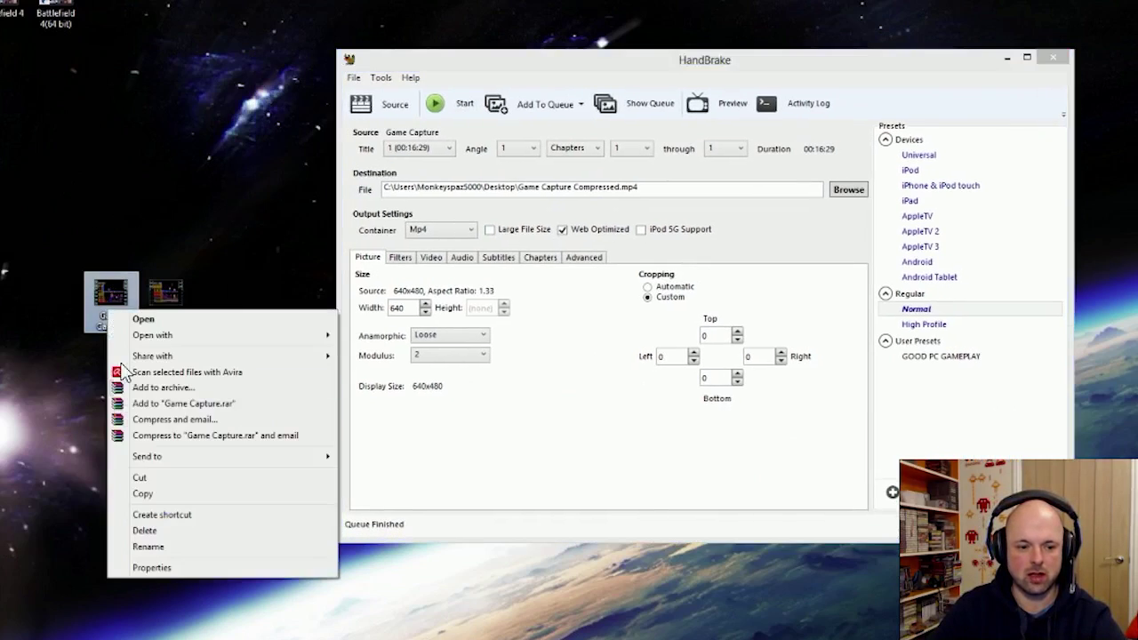
pyautogui.click(203, 569)
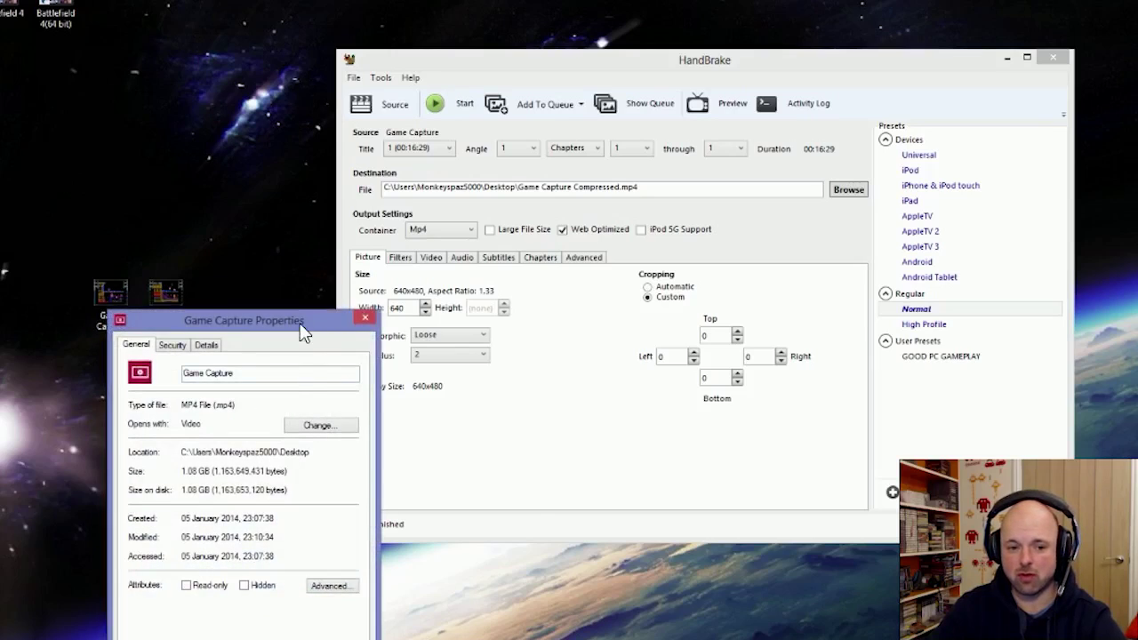
pyautogui.moveTo(304, 328); pyautogui.dragTo(459, 160)
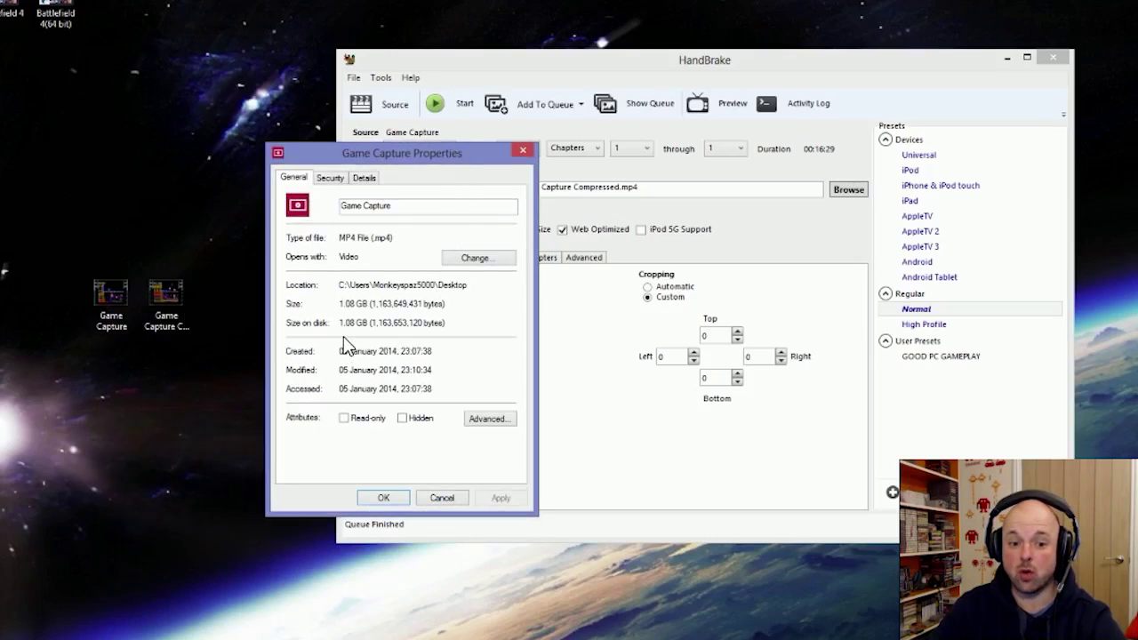
pyautogui.click(459, 505)
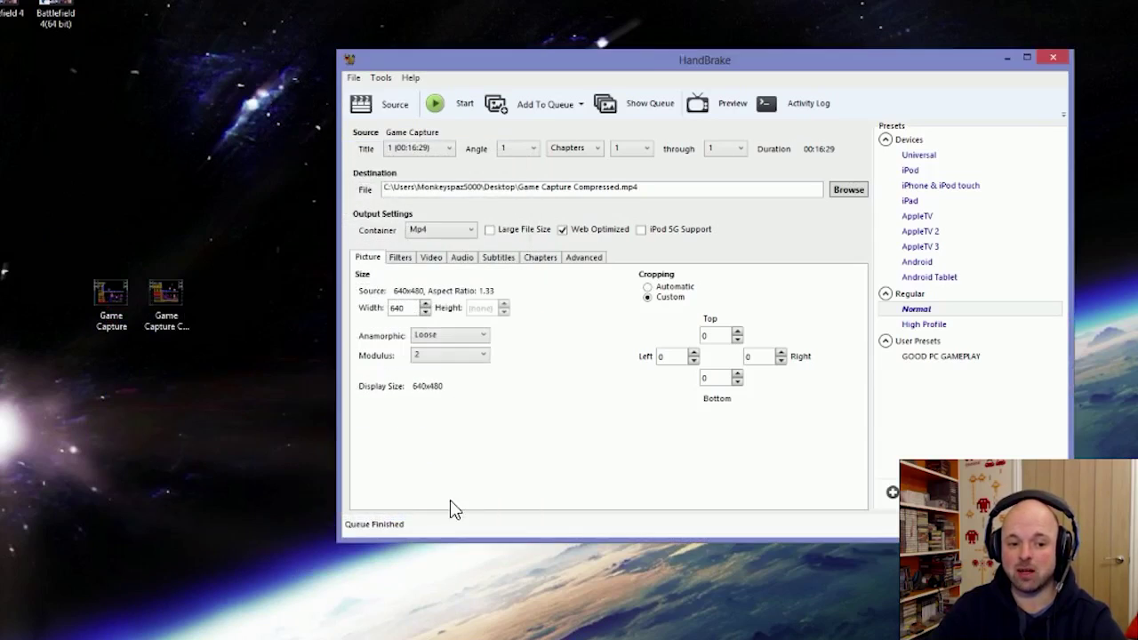
# Step: Check Game Capture Compressed's size (349 MB) in its Properties
pyautogui.rightClick(166, 290)
pyautogui.click(213, 550)
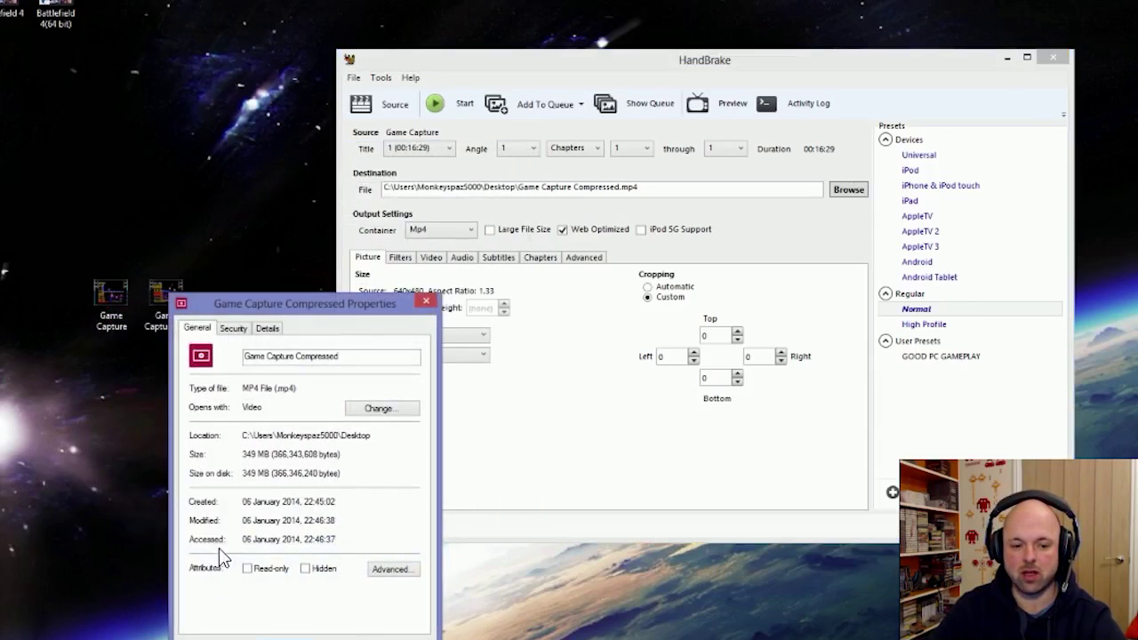
pyautogui.moveTo(322, 313); pyautogui.dragTo(443, 117)
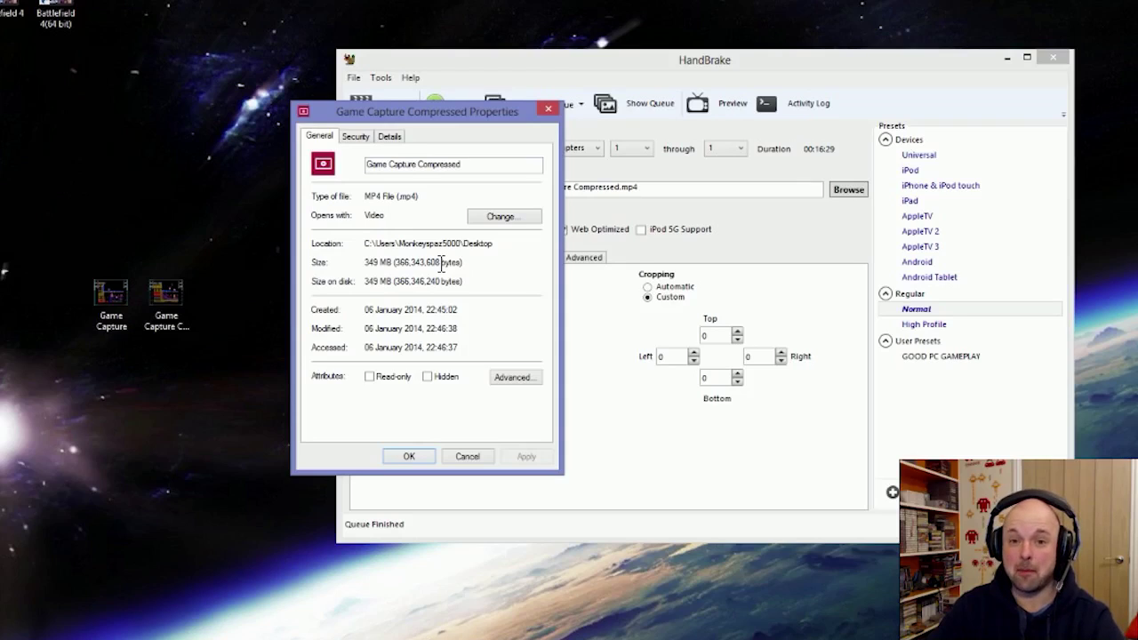
pyautogui.moveTo(400, 117)
pyautogui.mouseDown()
pyautogui.moveTo(423, 88)
pyautogui.moveTo(409, 97)
pyautogui.mouseUp()
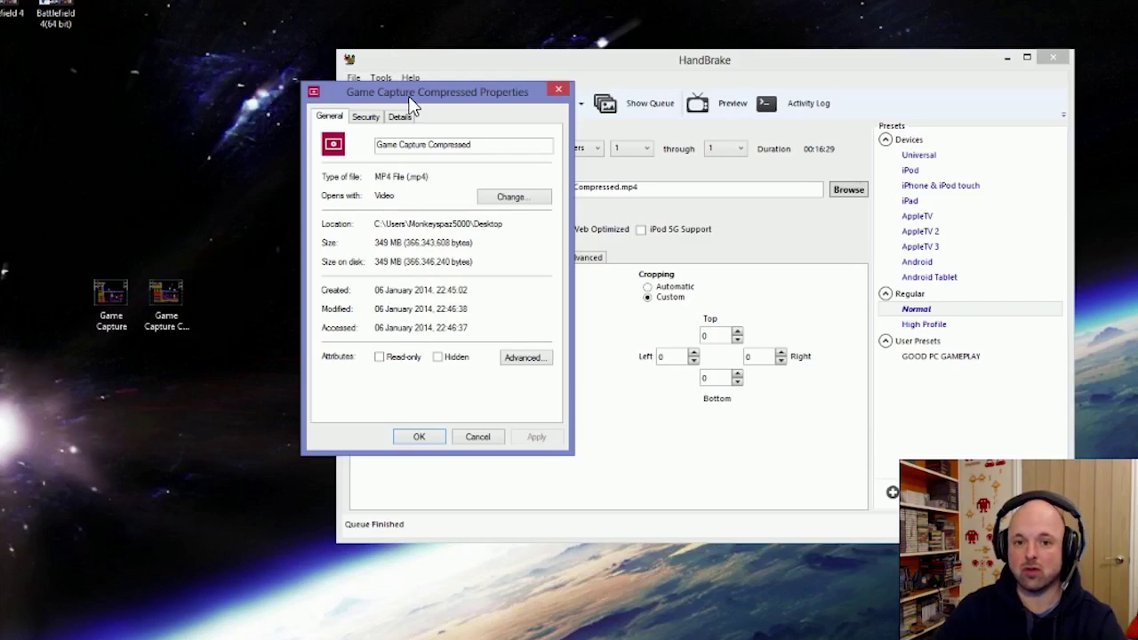
pyautogui.click(475, 441)
# Step: Play the original Game Capture video in Windows Media Player, then close the player
pyautogui.rightClick(100, 313)
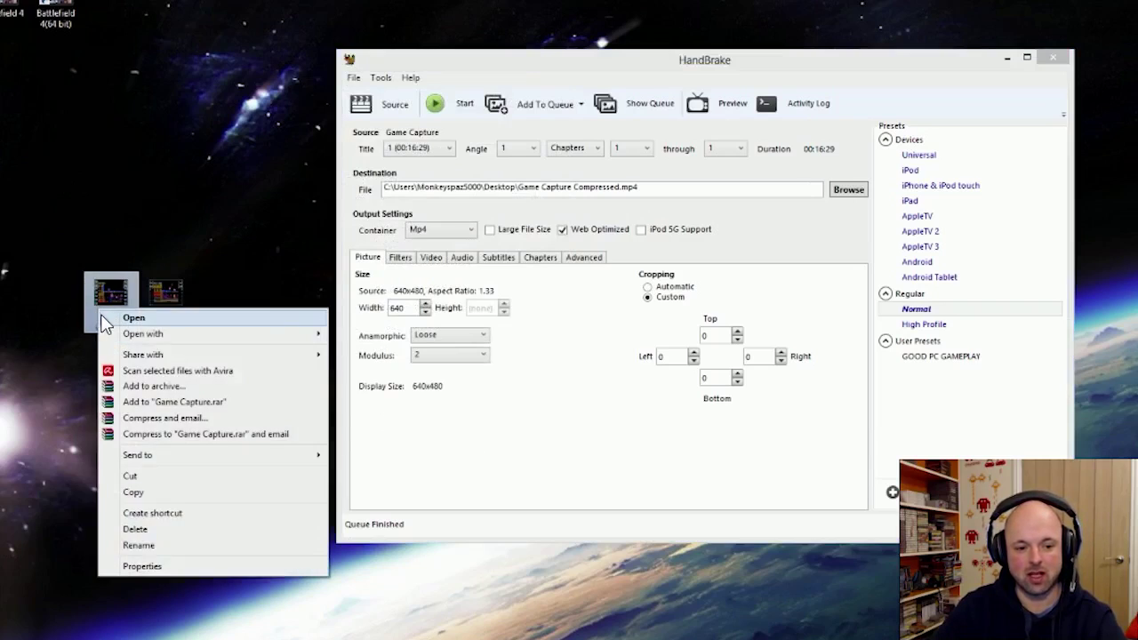
pyautogui.moveTo(133, 333)
pyautogui.click(412, 381)
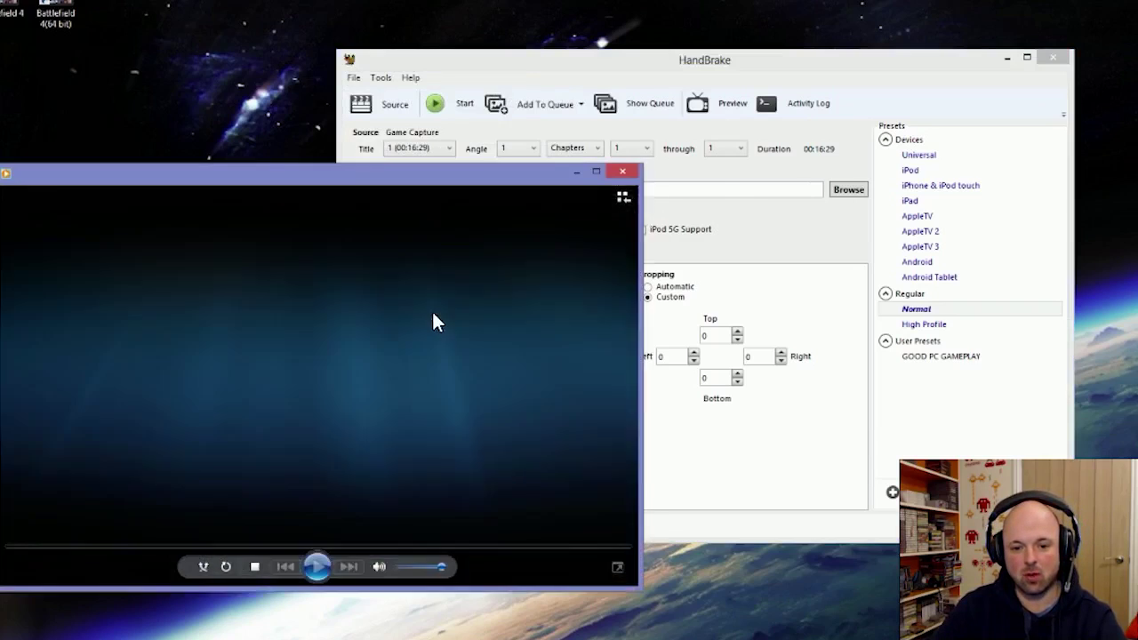
pyautogui.moveTo(347, 170); pyautogui.dragTo(581, 78)
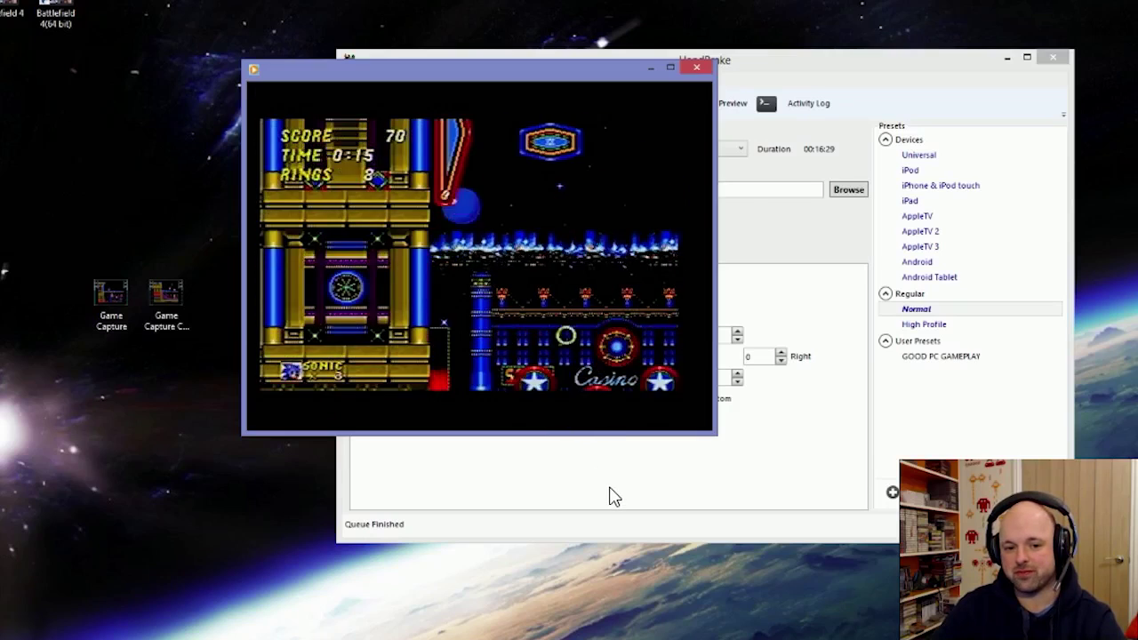
pyautogui.click(697, 67)
# Step: Play Game Capture Compressed in Windows Media Player, close it, and move HandBrake off the icons
pyautogui.rightClick(166, 300)
pyautogui.moveTo(181, 318)
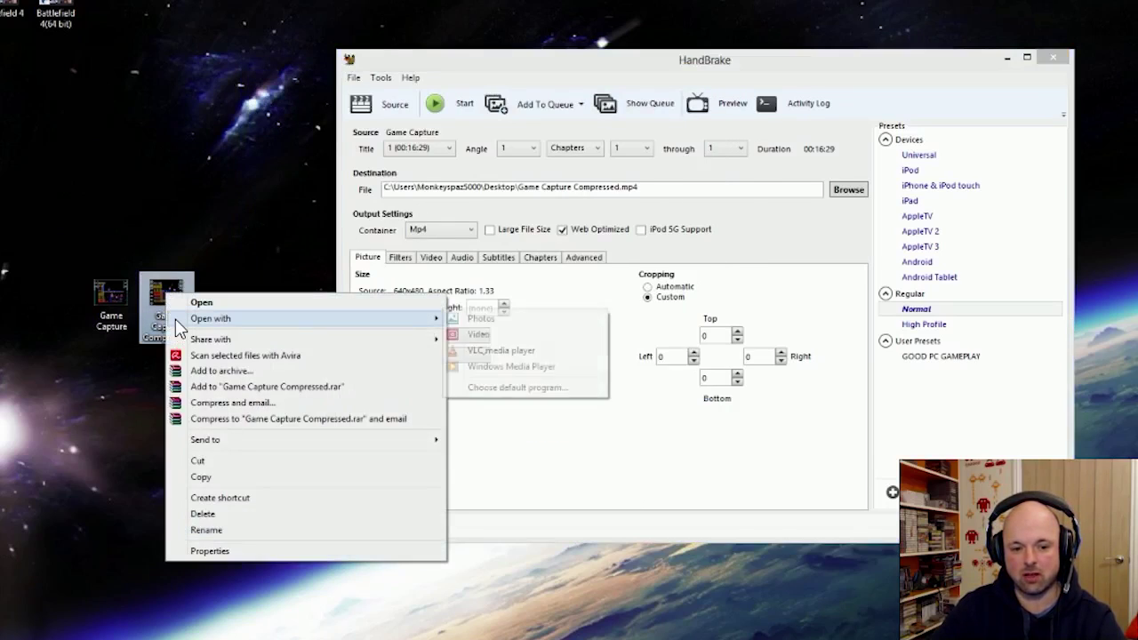
pyautogui.click(481, 366)
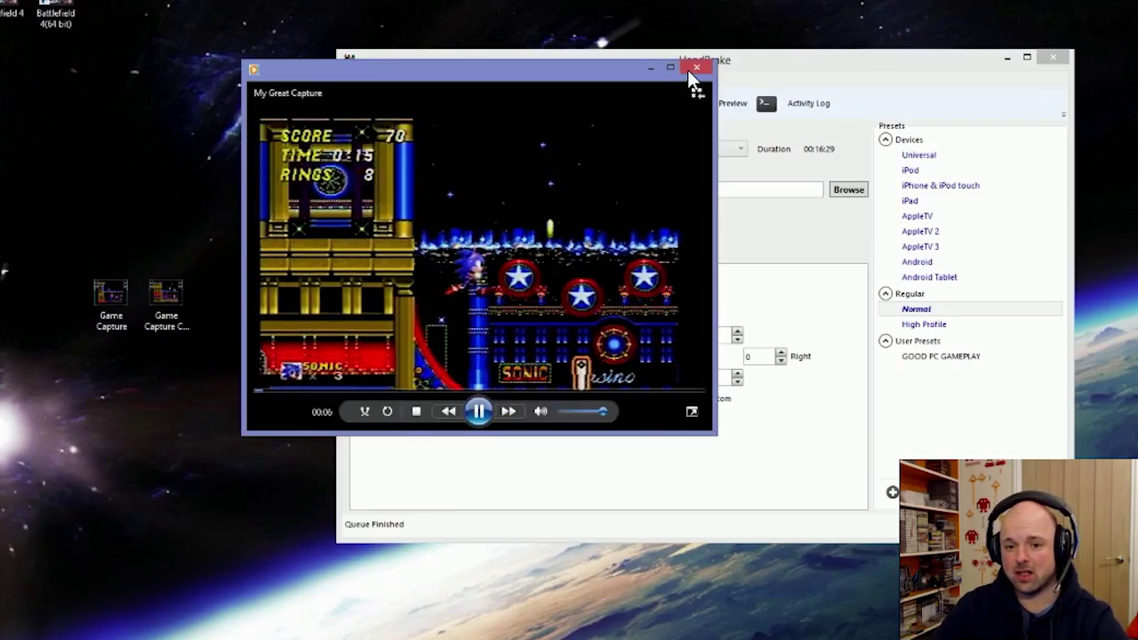
pyautogui.click(696, 70)
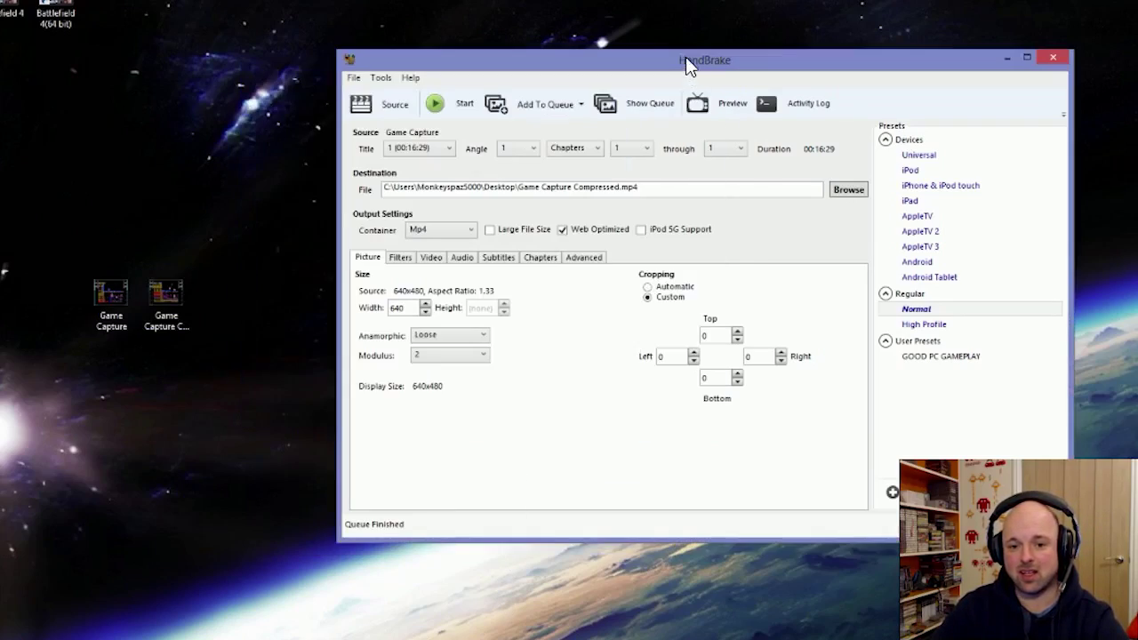
pyautogui.moveTo(689, 61); pyautogui.dragTo(605, 52)
# Step: View the original Game Capture file's 1.08 GB size in Properties, then close it
pyautogui.click(96, 307)
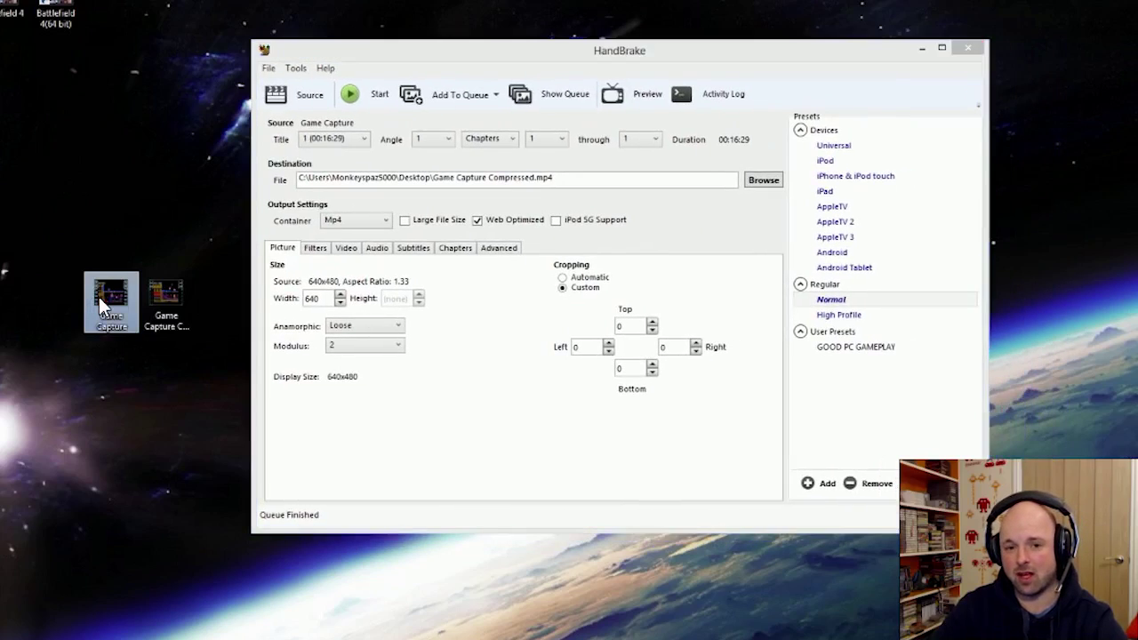
pyautogui.rightClick(101, 307)
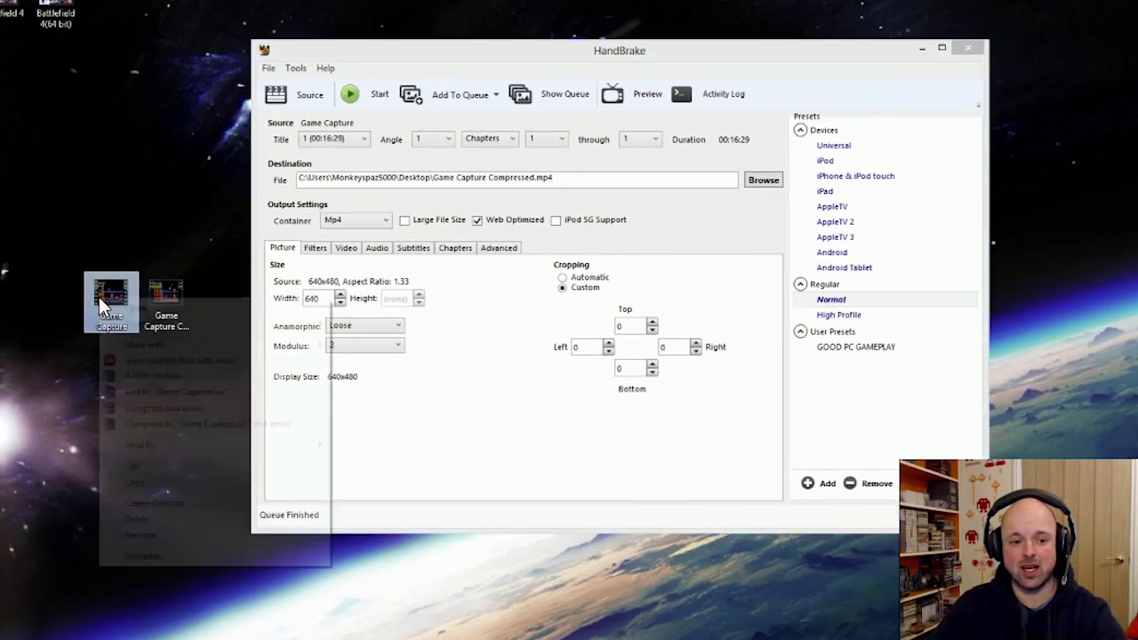
pyautogui.click(139, 560)
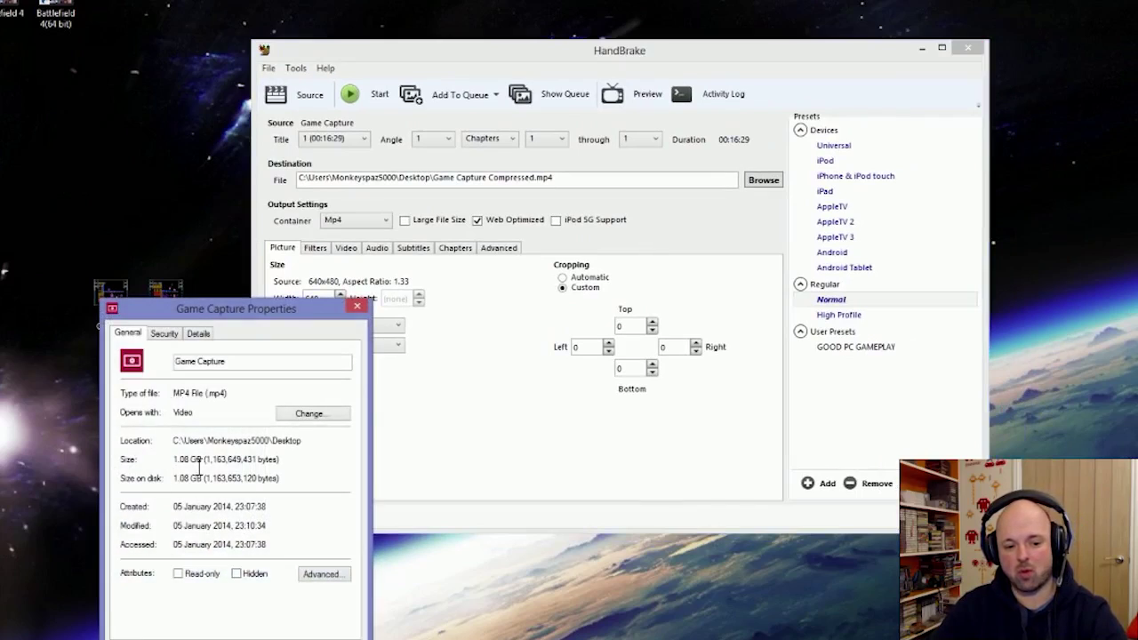
pyautogui.press('Escape')
# Step: Open Game Capture Compressed's Properties beside HandBrake and highlight its 349 MB size
pyautogui.click(166, 324)
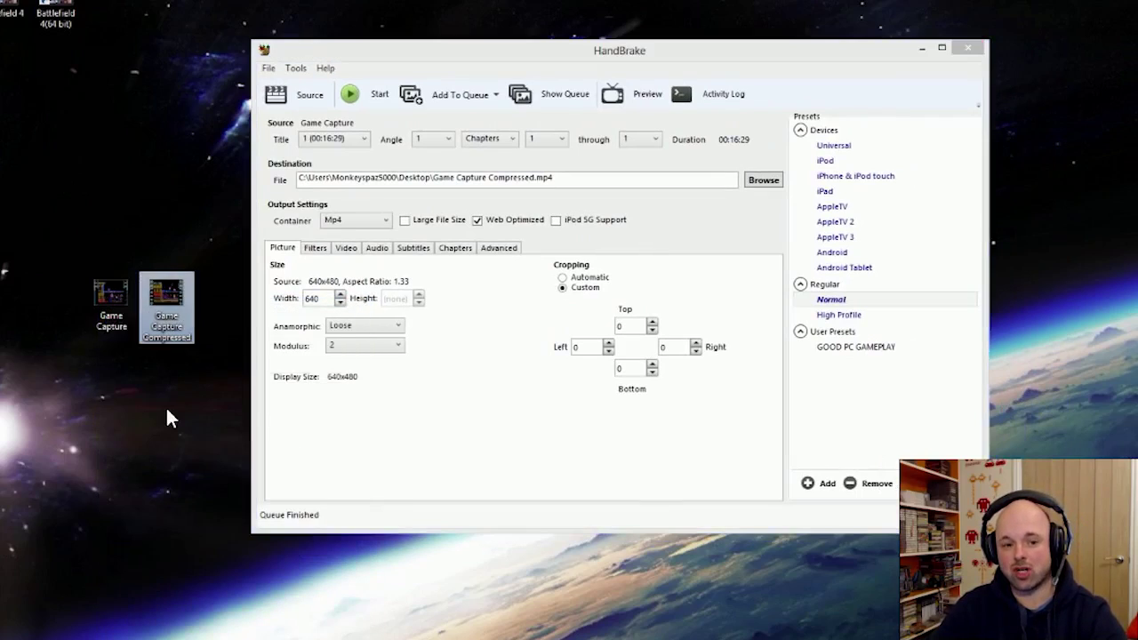
pyautogui.rightClick(167, 333)
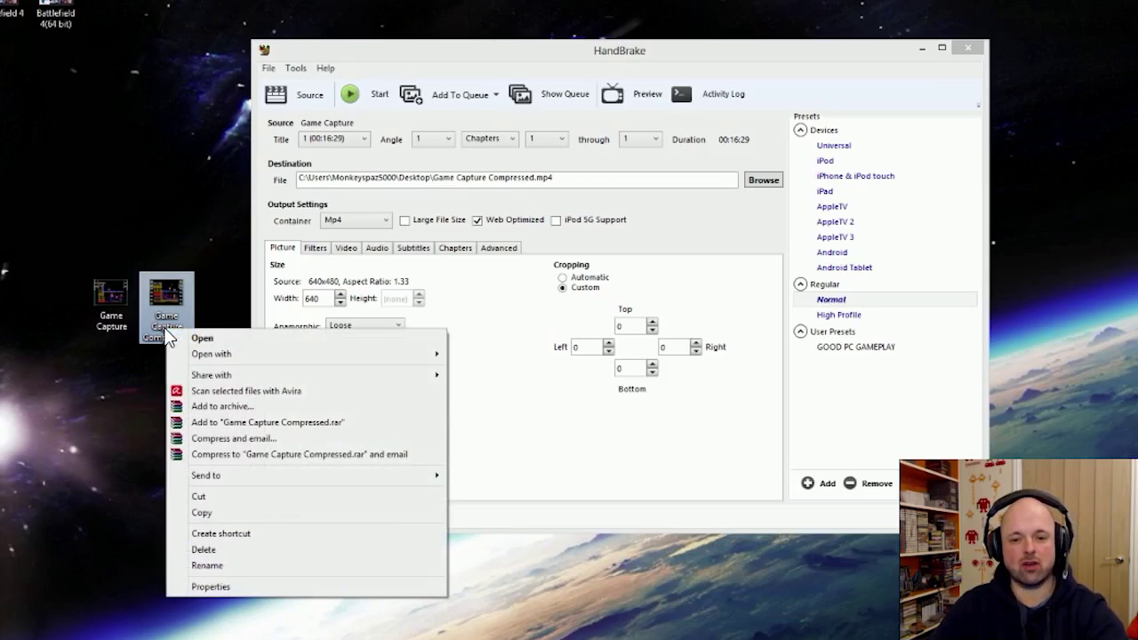
pyautogui.click(210, 587)
pyautogui.moveTo(311, 190); pyautogui.dragTo(415, 113)
pyautogui.moveTo(326, 264); pyautogui.dragTo(350, 264)
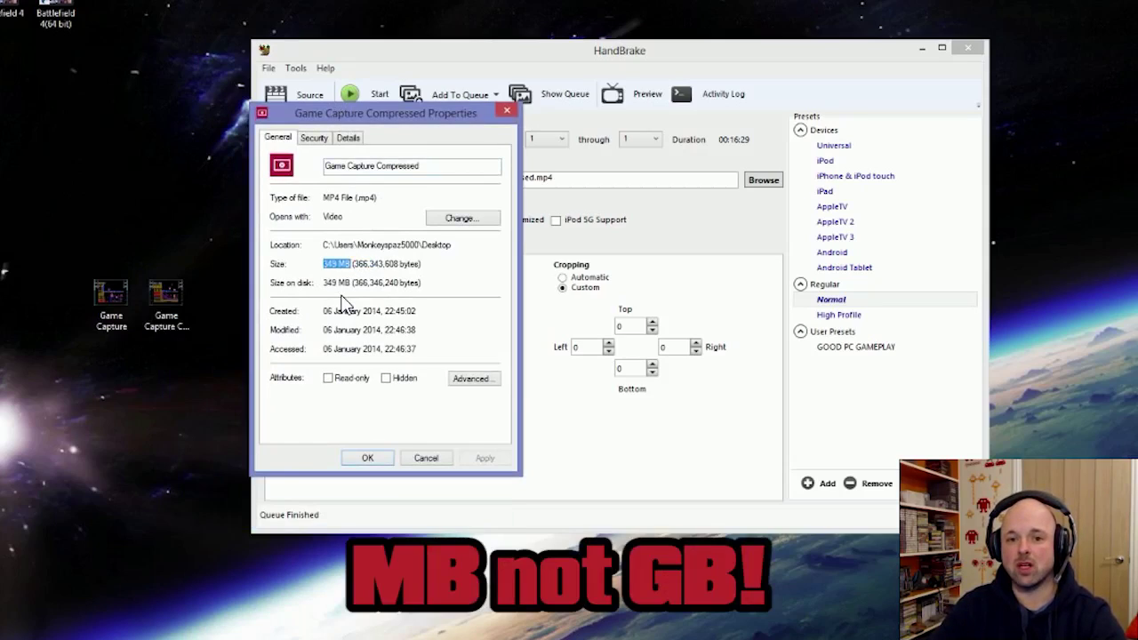